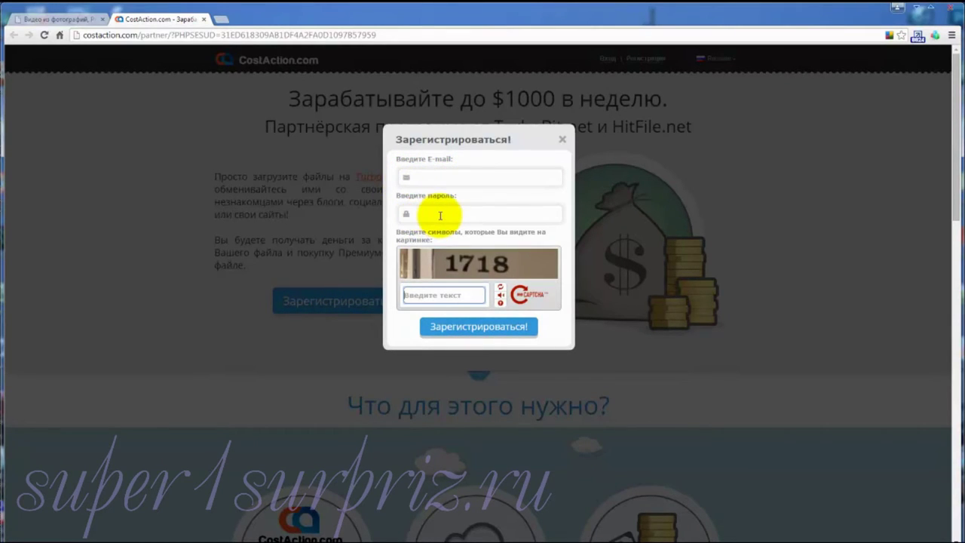
Step: Register with the account e-mail and password, answer the captcha with 190, and submit
click(410, 177)
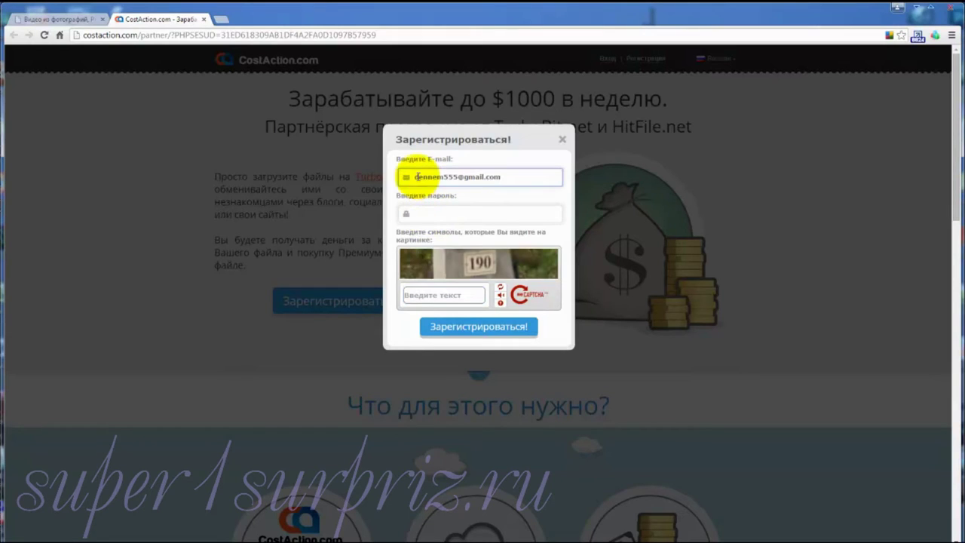
click(426, 213)
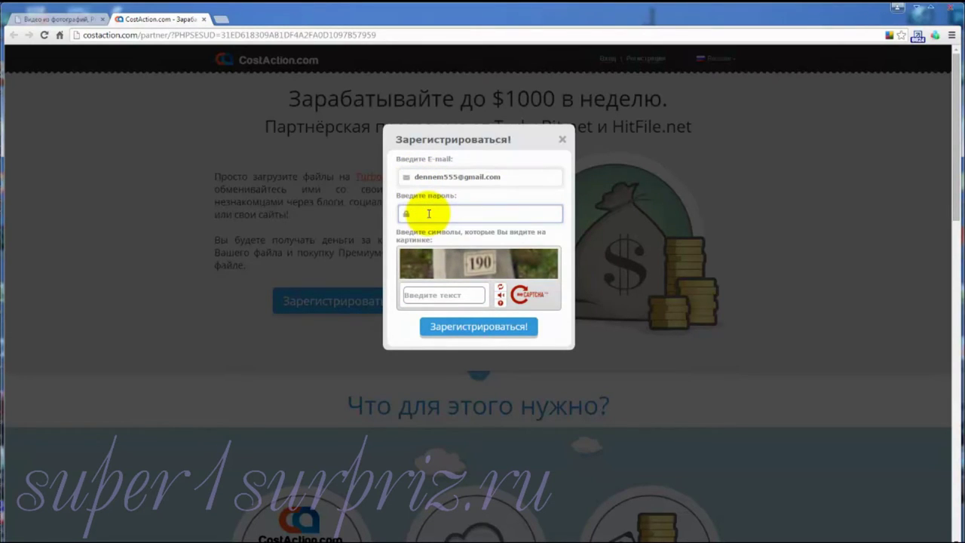
text(********)
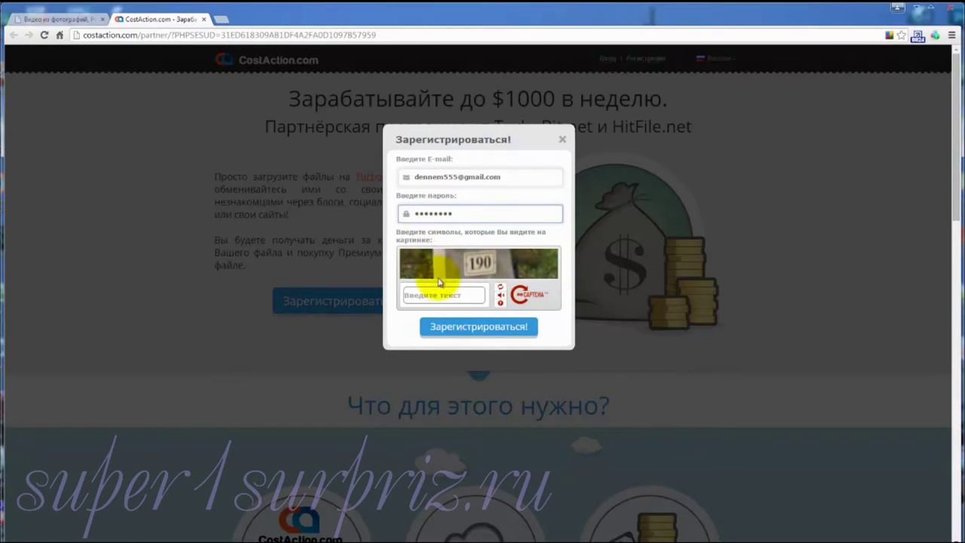
click(405, 295)
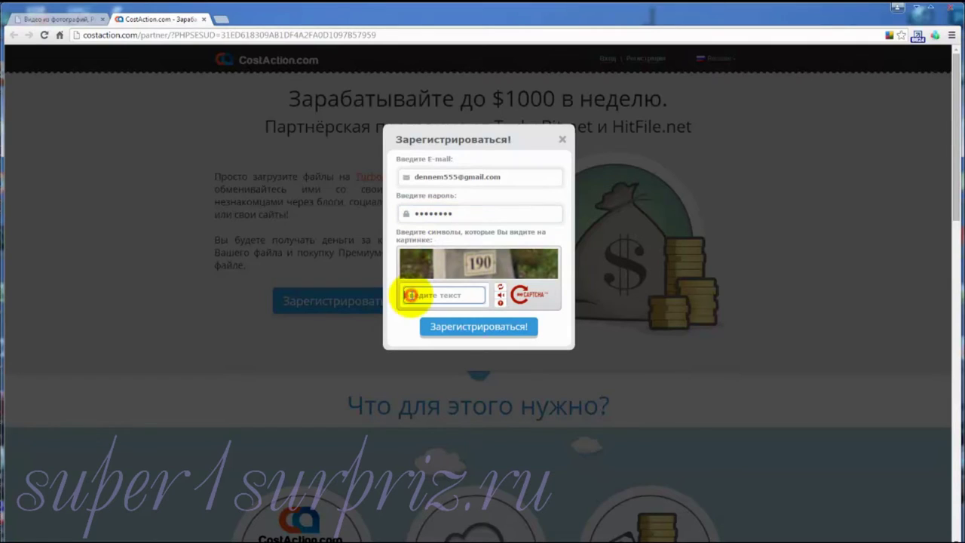
text(190)
click(469, 330)
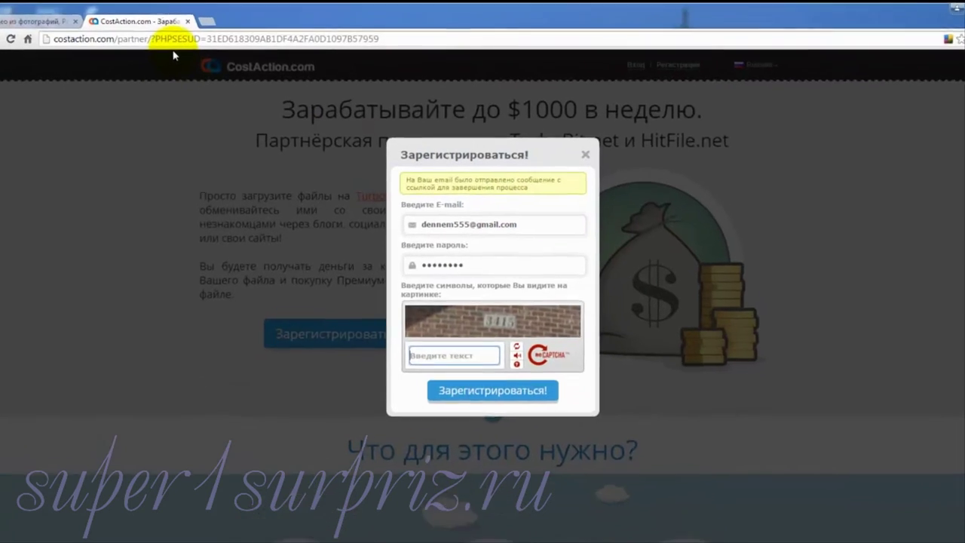
Step: Open the CostAction confirmation email in Gmail and follow its confirmregistration link
click(220, 19)
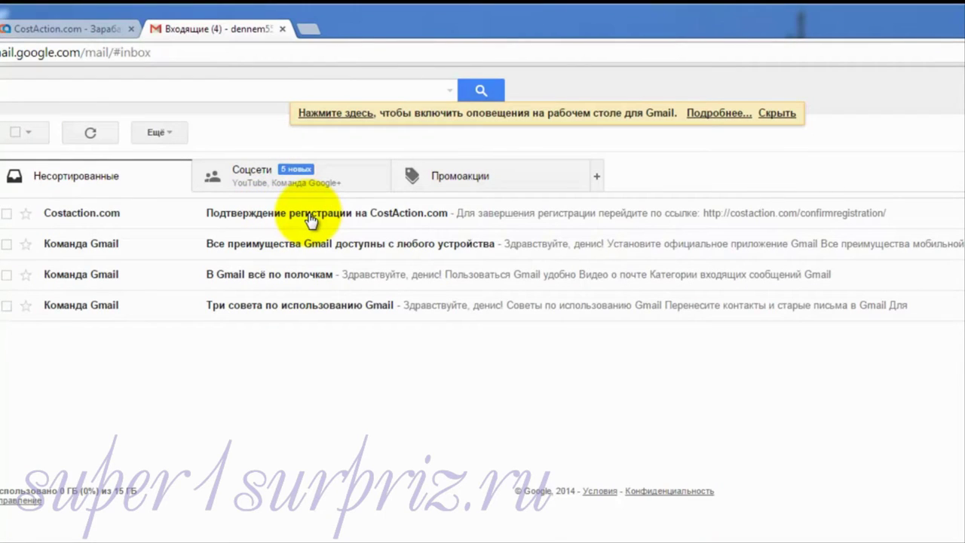
click(308, 214)
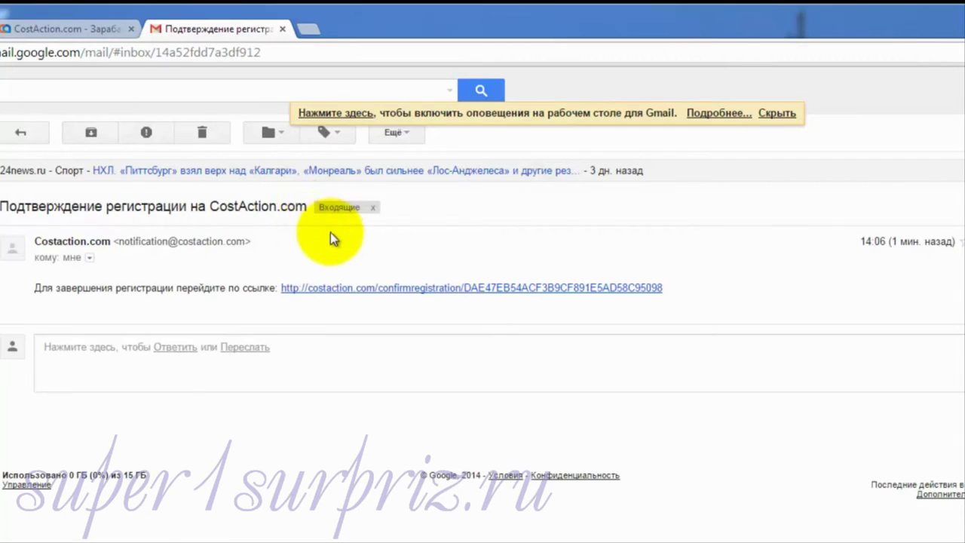
click(401, 294)
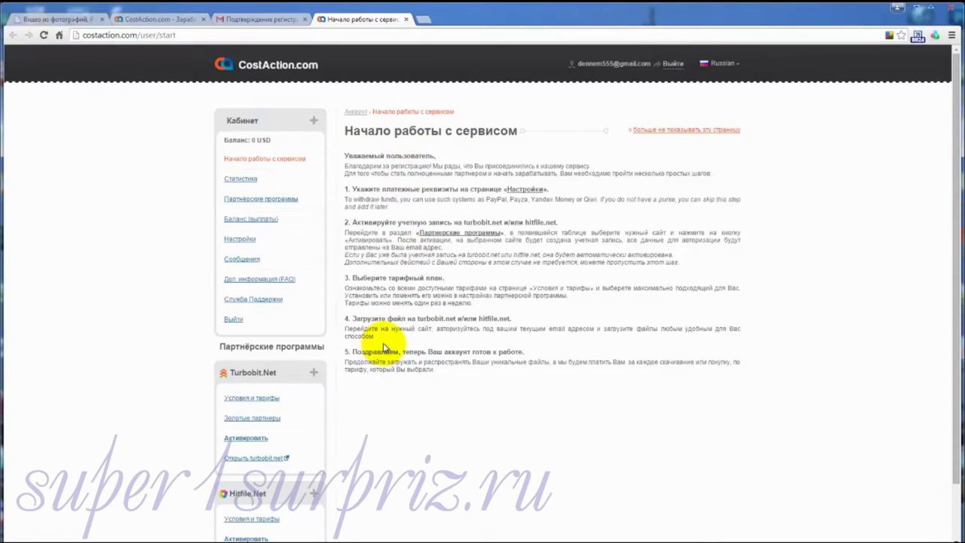
Step: Open the Настройки page from the Кабинет sidebar
click(525, 190)
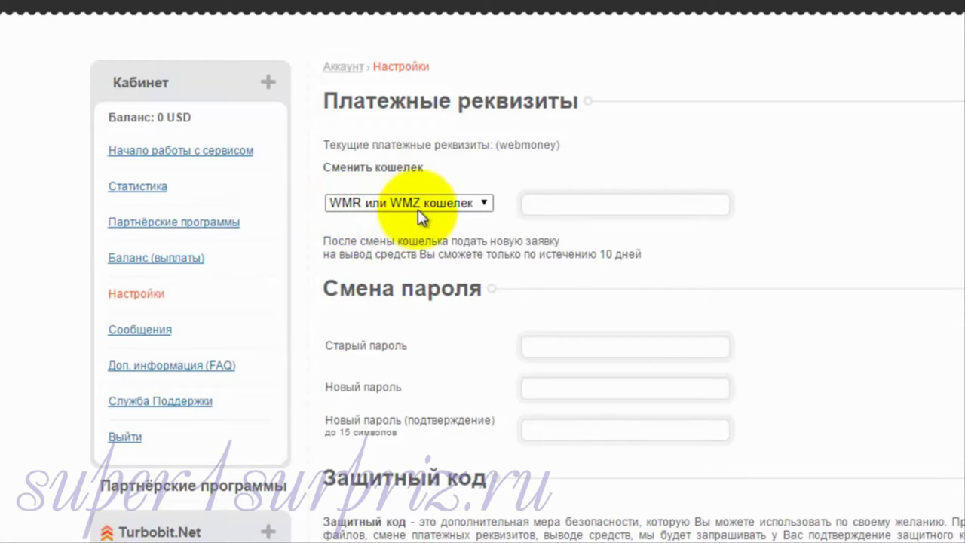
Step: Switch the payout wallet type to Yandex, with the wallet number still empty
click(483, 203)
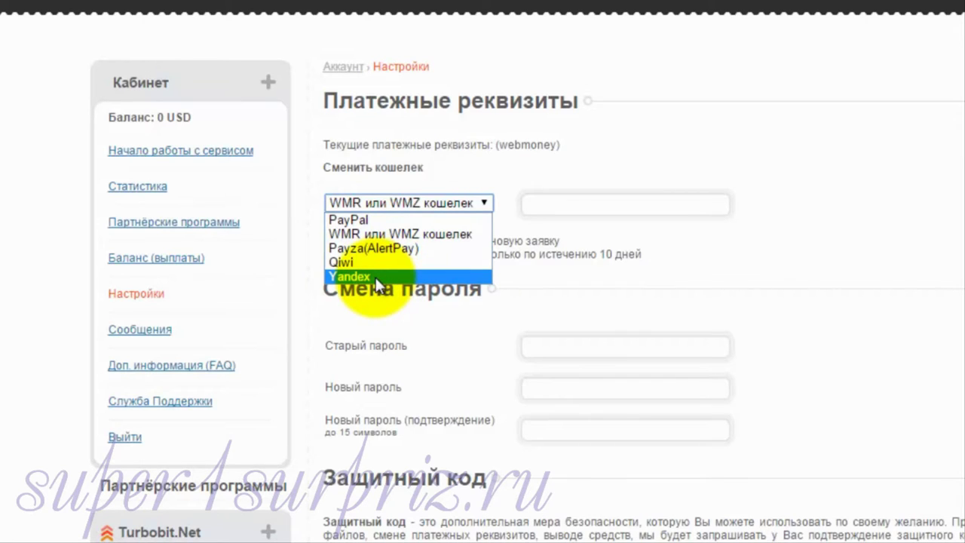
click(377, 279)
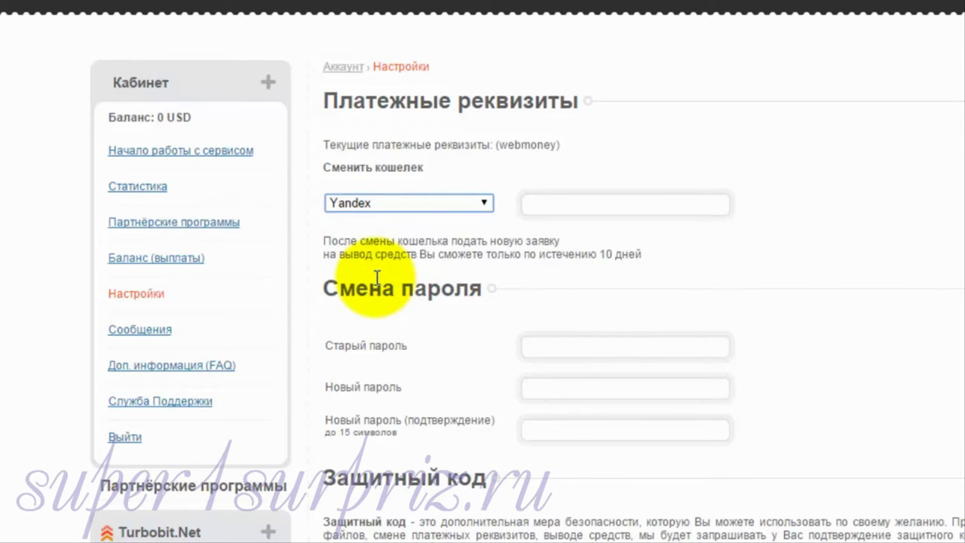
click(533, 205)
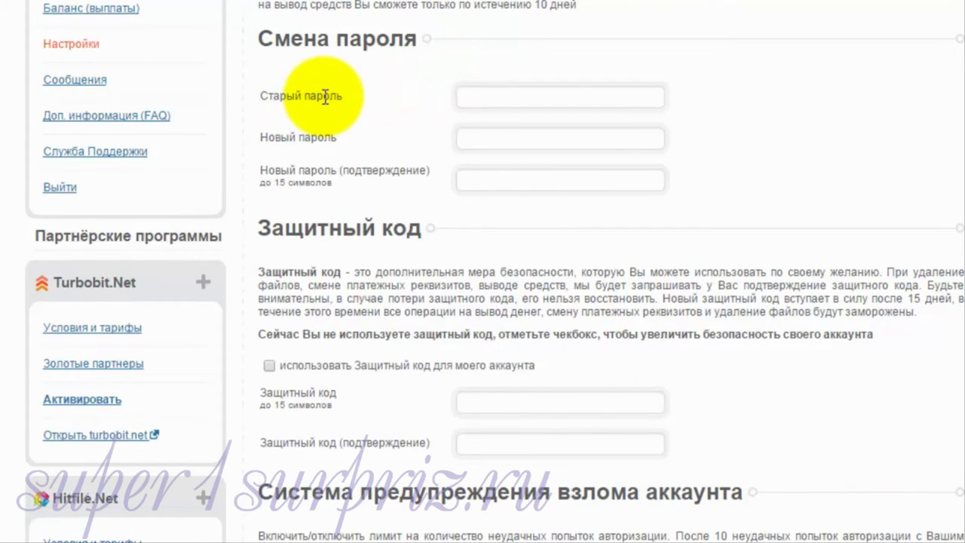
Step: Tick 'использовать Защитный код для моего аккаунта', leaving the code fields empty
click(486, 99)
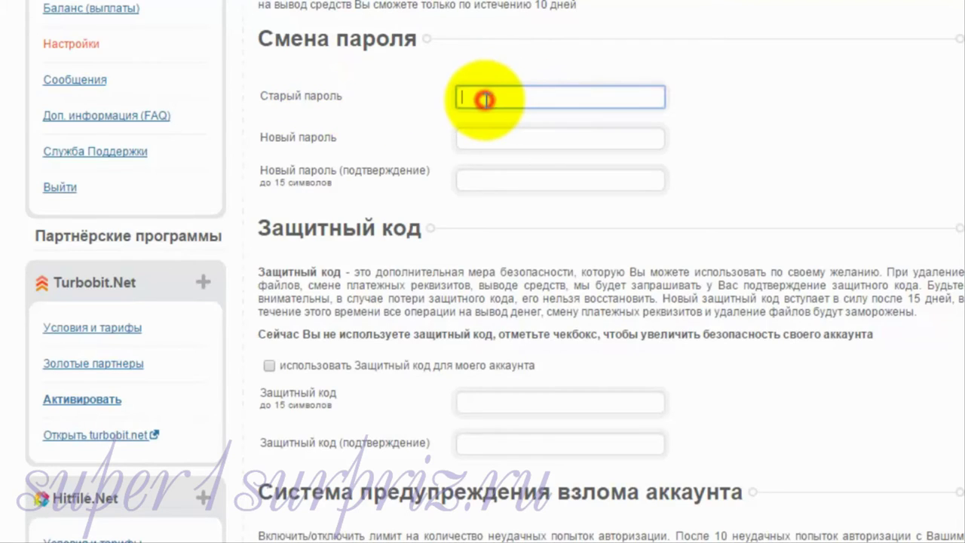
click(486, 139)
click(486, 181)
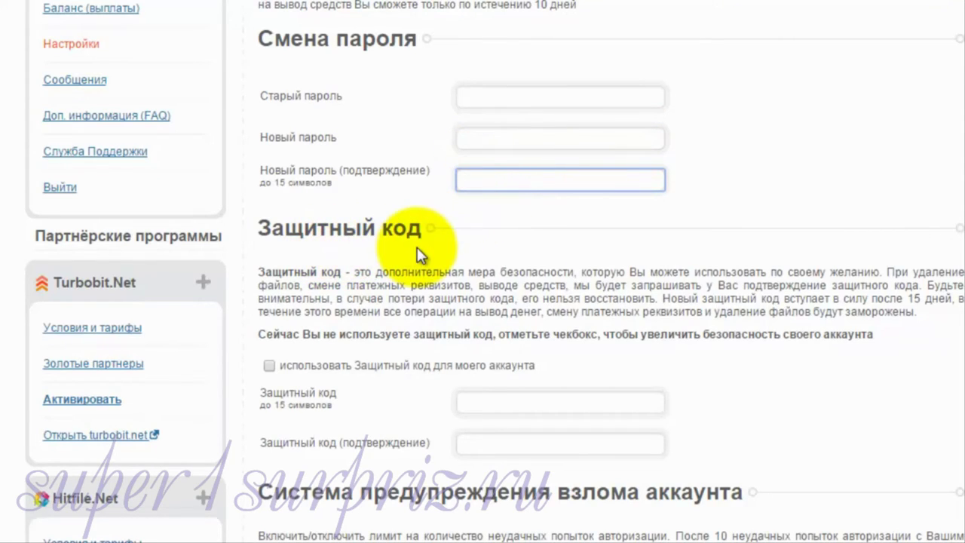
click(269, 366)
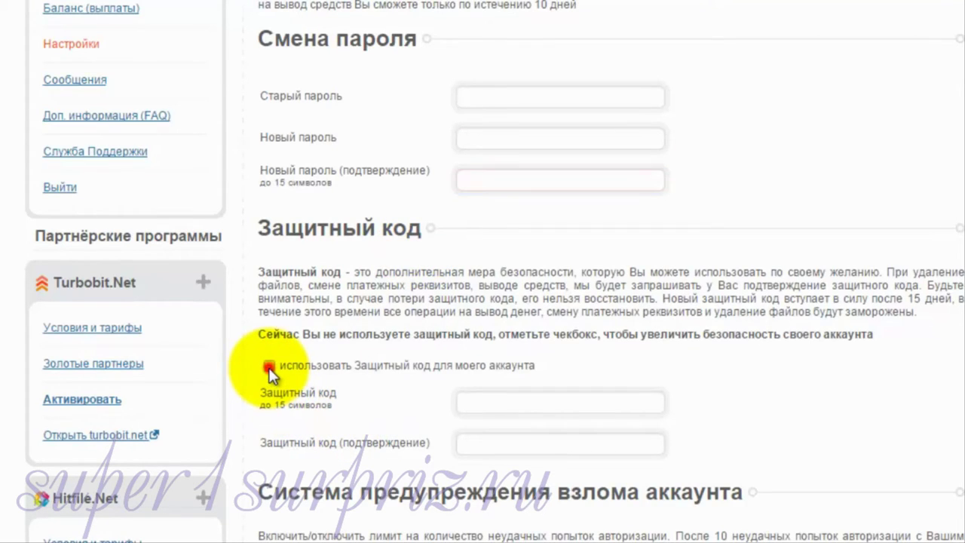
click(502, 402)
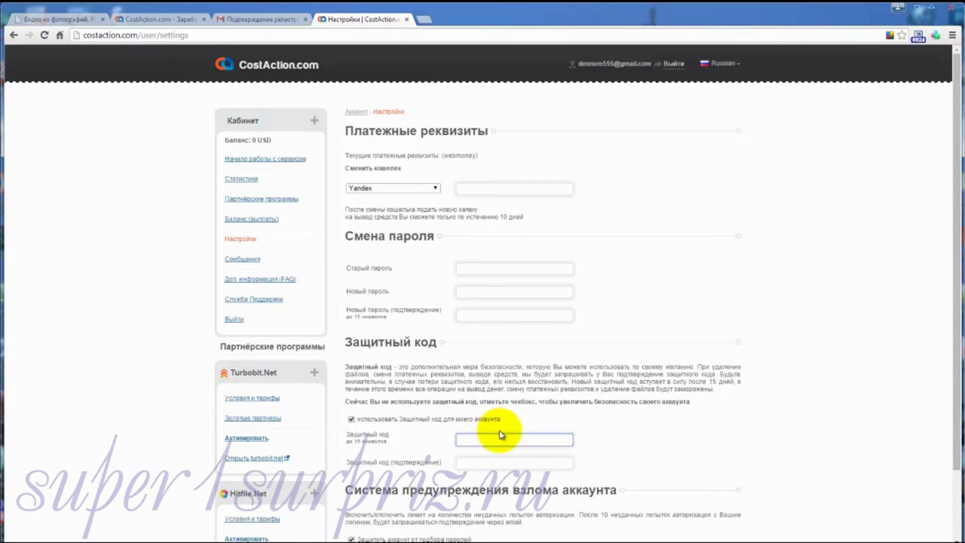
Step: Save the settings, which are rejected for a missing security code, then view Turbobit's Условия и тарифы
scroll(499, 437, down, 2)
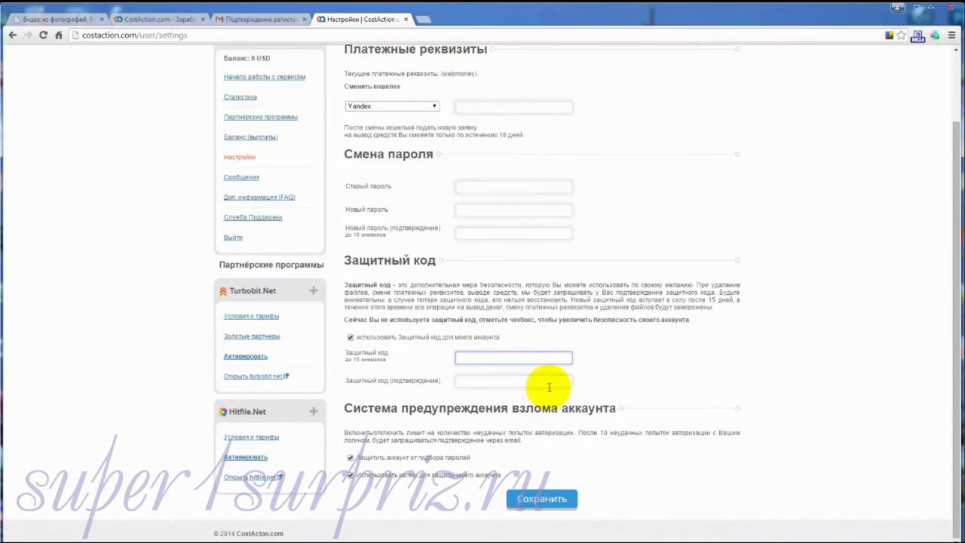
click(546, 503)
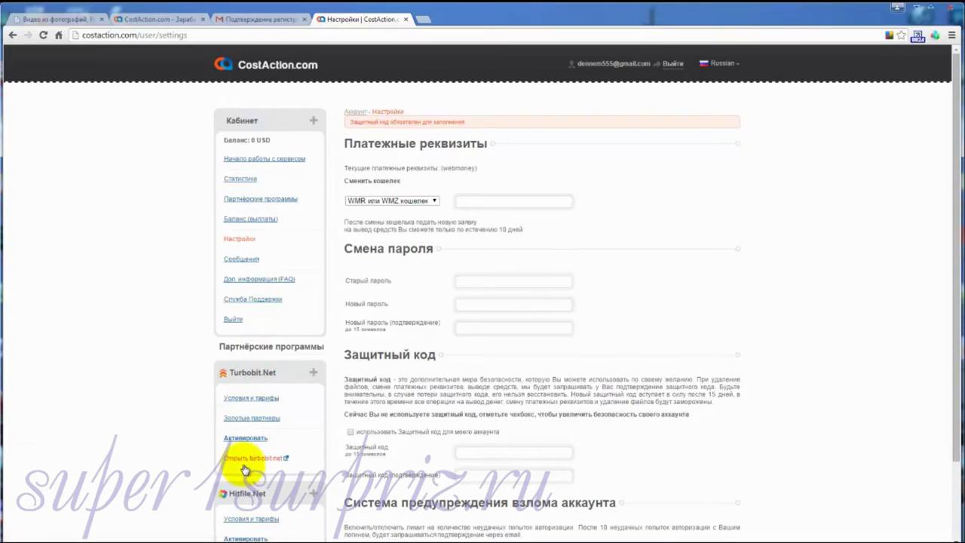
click(260, 398)
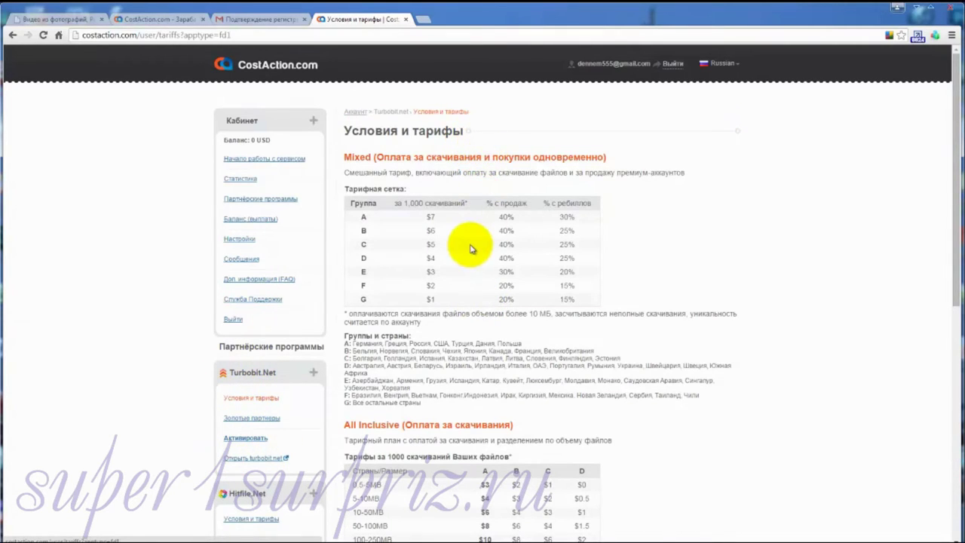
Step: Open Turbobit's Активировать settings page, which shows Premium Sale as the current plan
scroll(469, 249, down, 6)
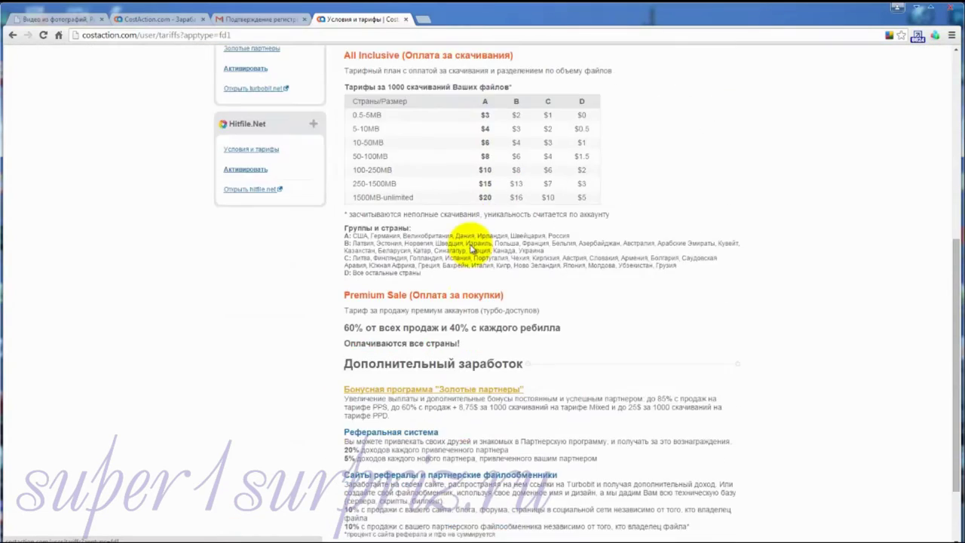
scroll(470, 244, down, 1)
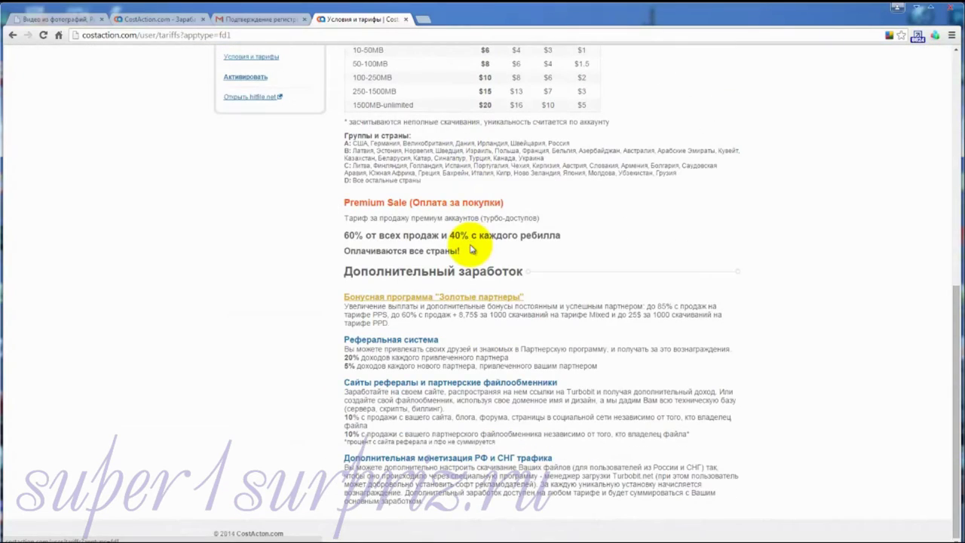
scroll(470, 249, up, 9)
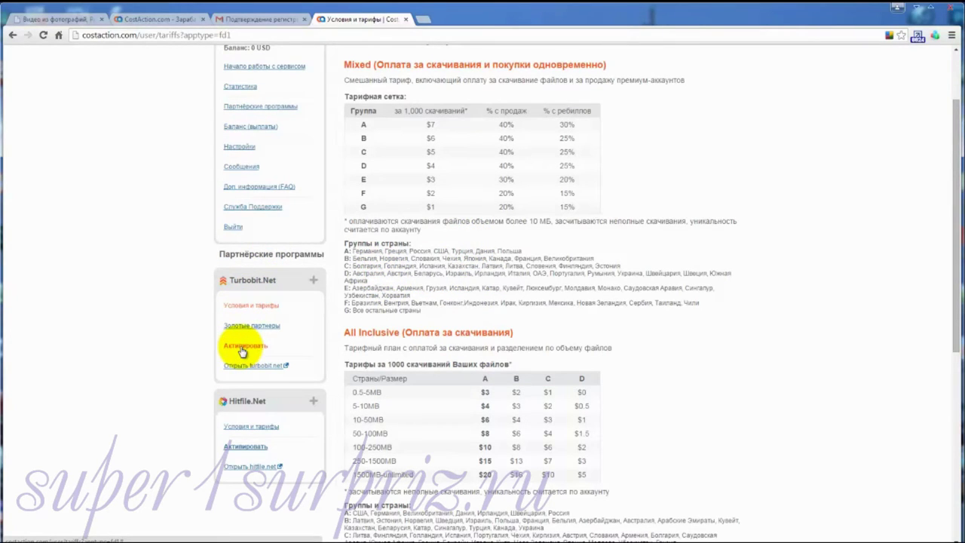
click(242, 350)
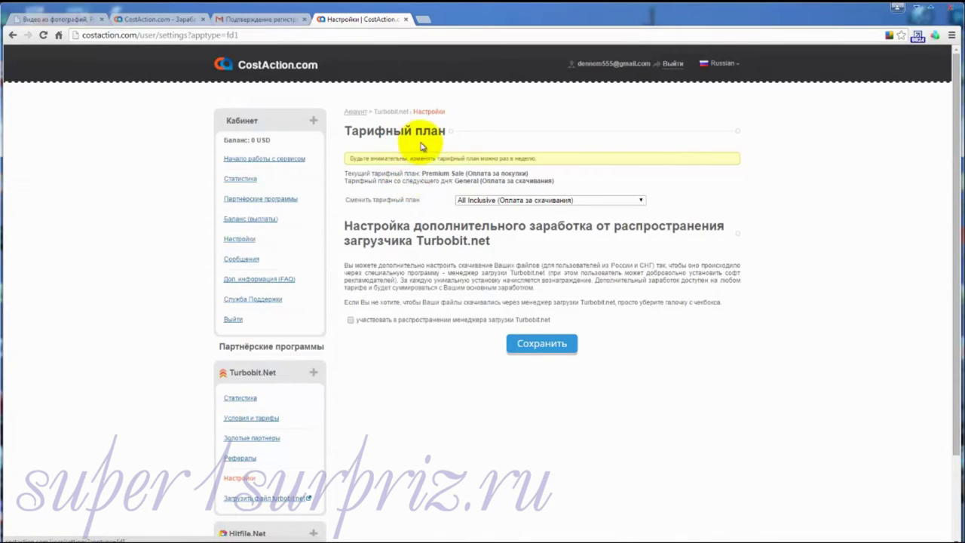
Step: Set the next-day Turbobit tariff plan to Mixed and save it
click(642, 202)
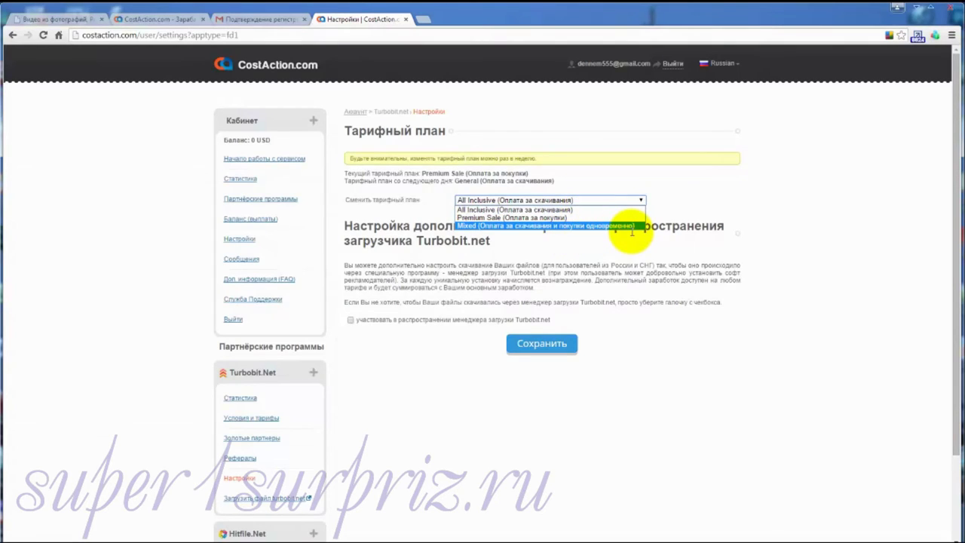
click(381, 181)
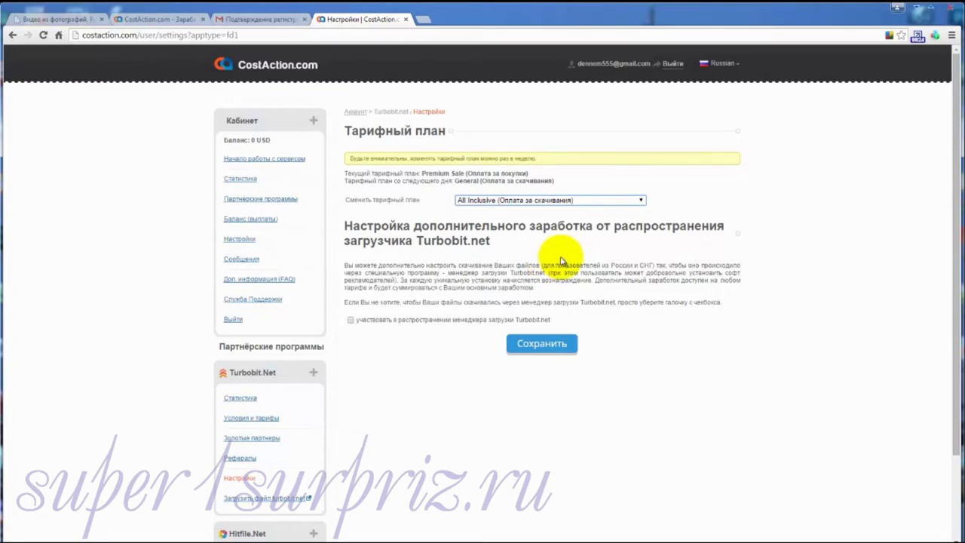
click(641, 201)
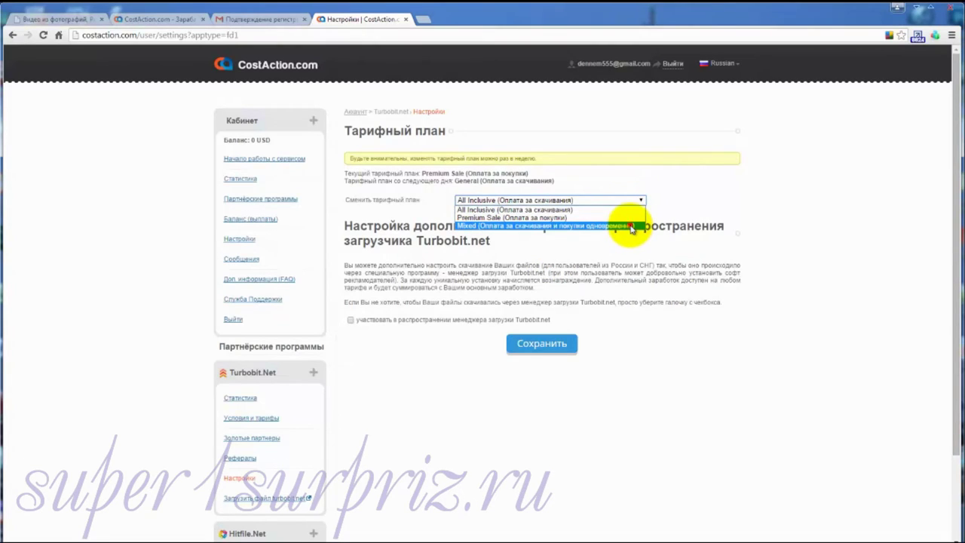
click(631, 226)
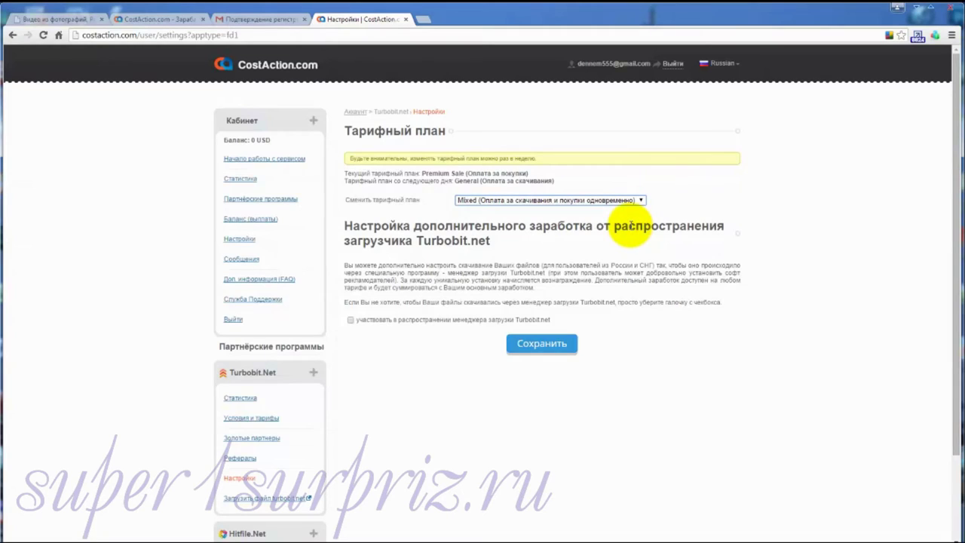
click(534, 343)
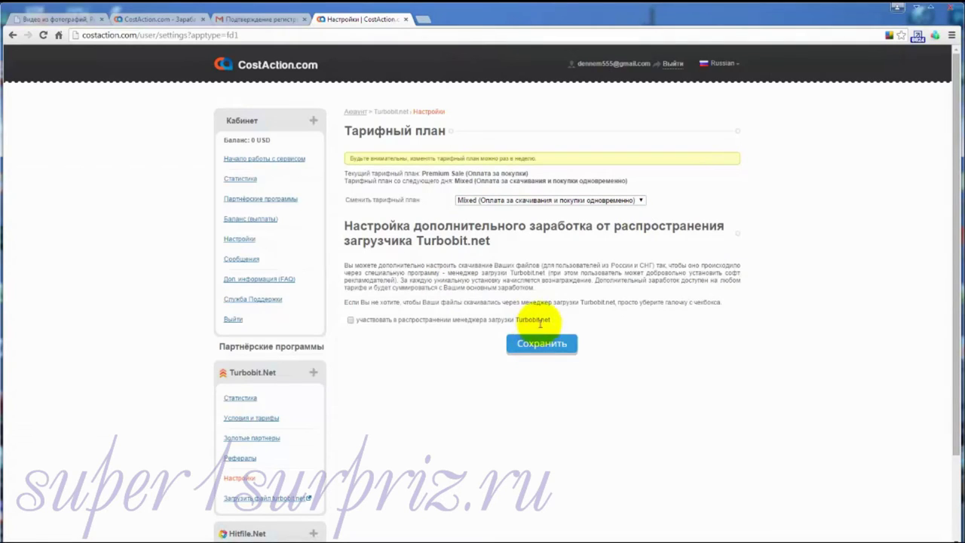
Step: Go to Turbobit Рефералы and open its Промо-материалы page in a new tab
click(238, 460)
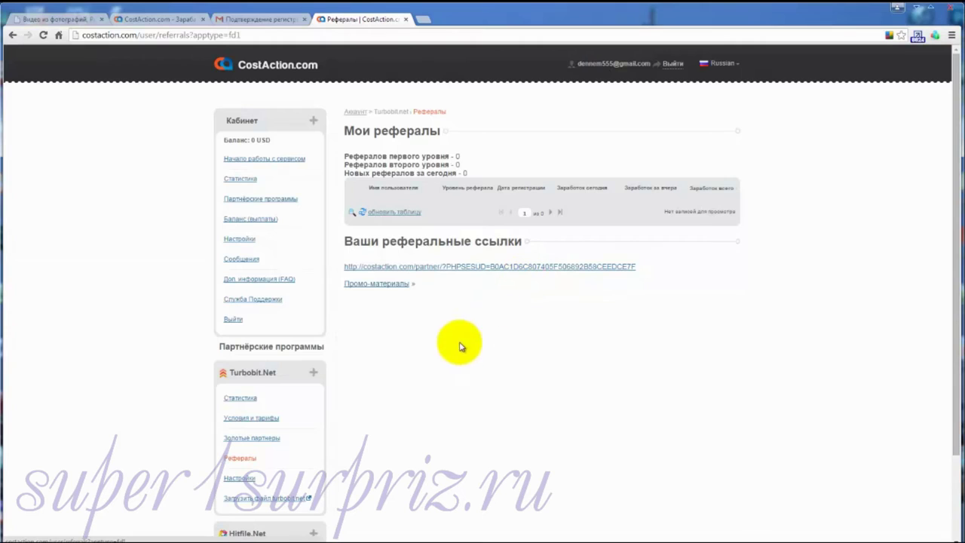
click(380, 285)
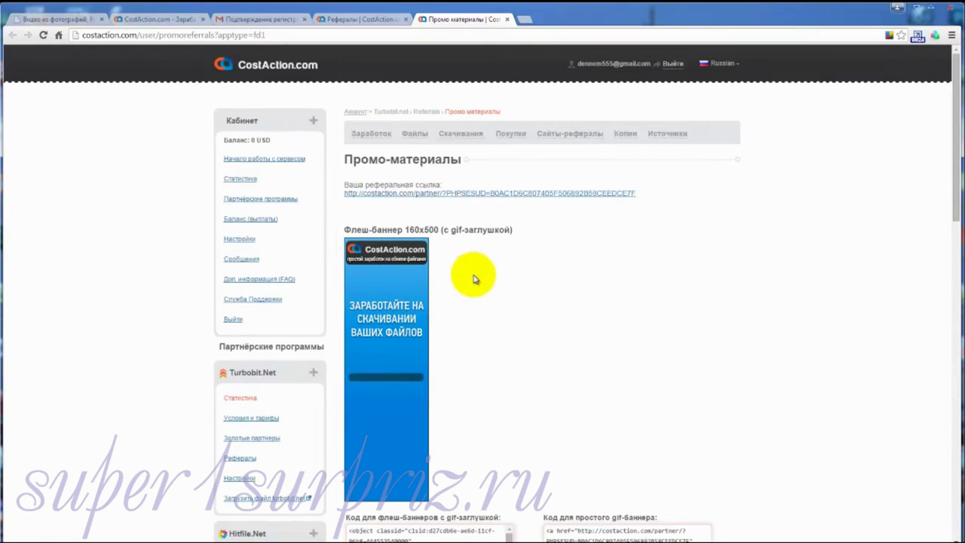
scroll(473, 279, down, 3)
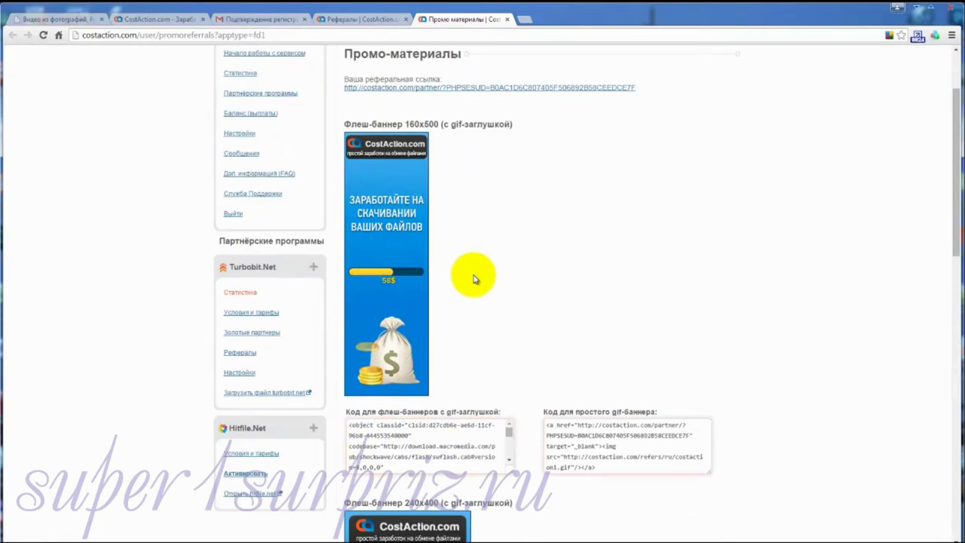
scroll(474, 279, down, 5)
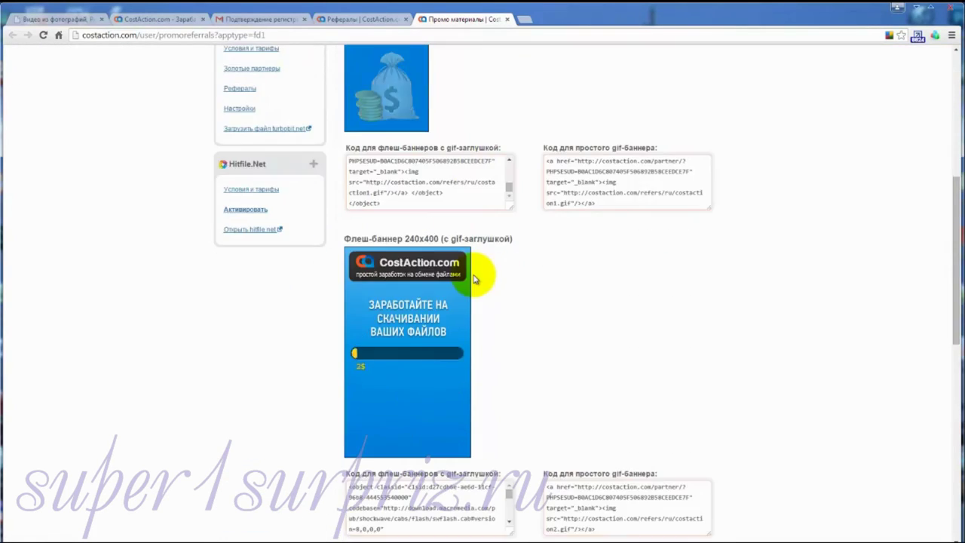
scroll(474, 275, down, 5)
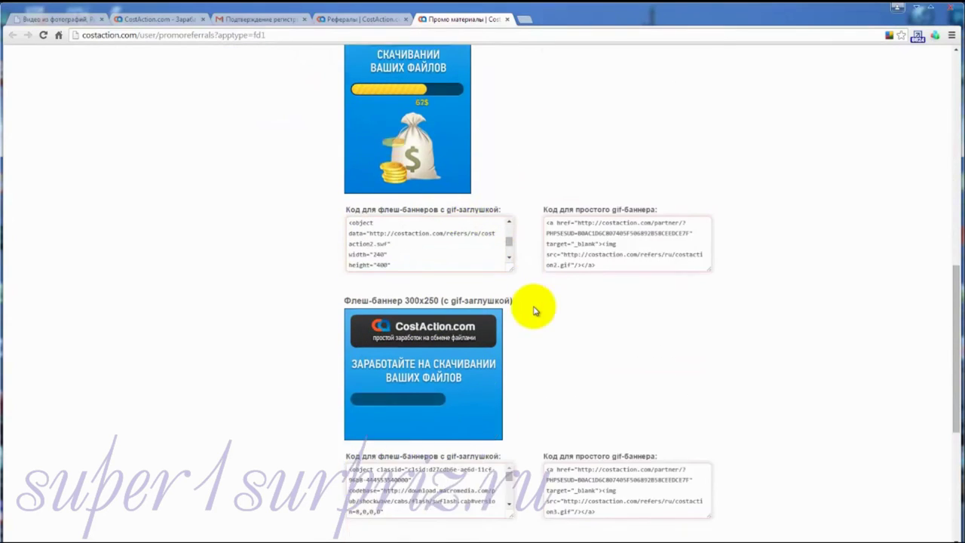
scroll(535, 311, down, 1)
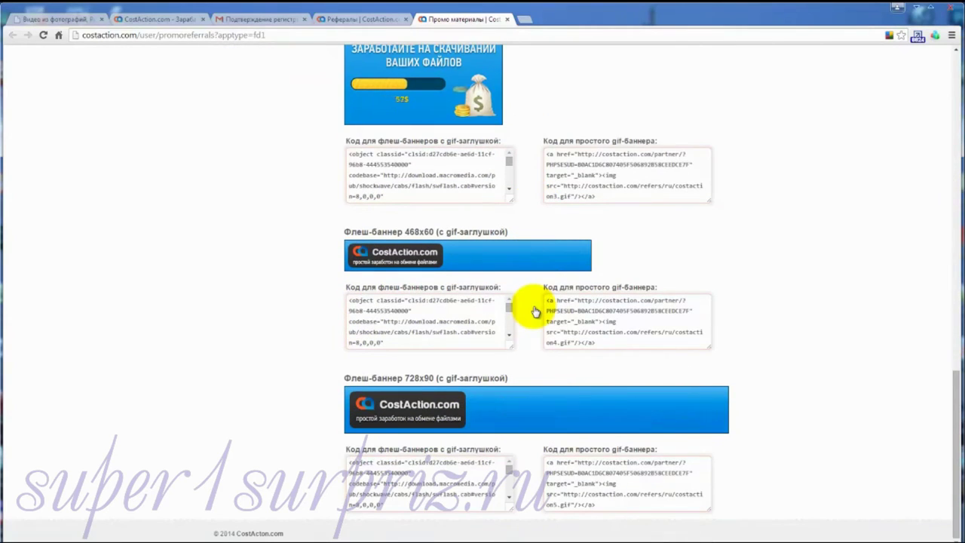
key(Home)
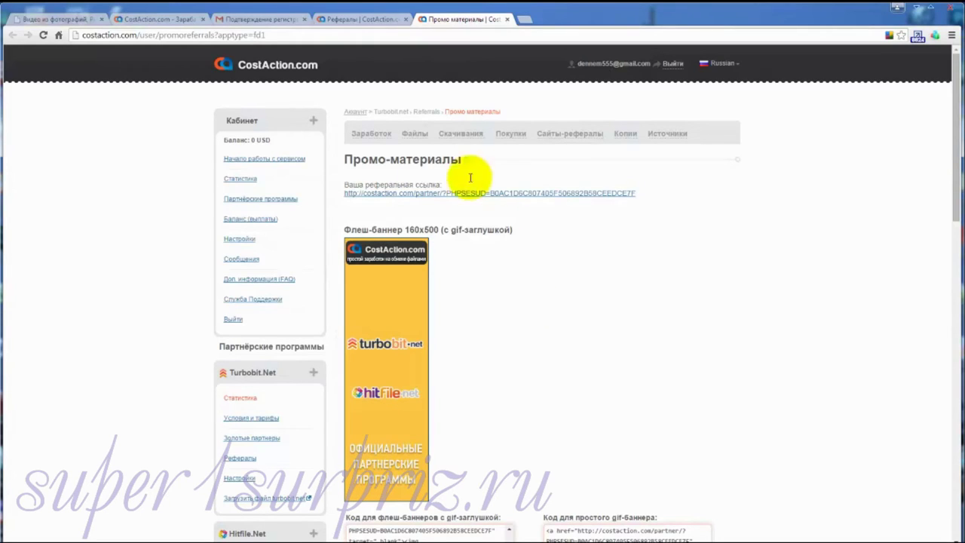
Step: Queue 0_11b88f_85b858f1_L.jpg for upload to Turbobit's Входящие folder
click(242, 499)
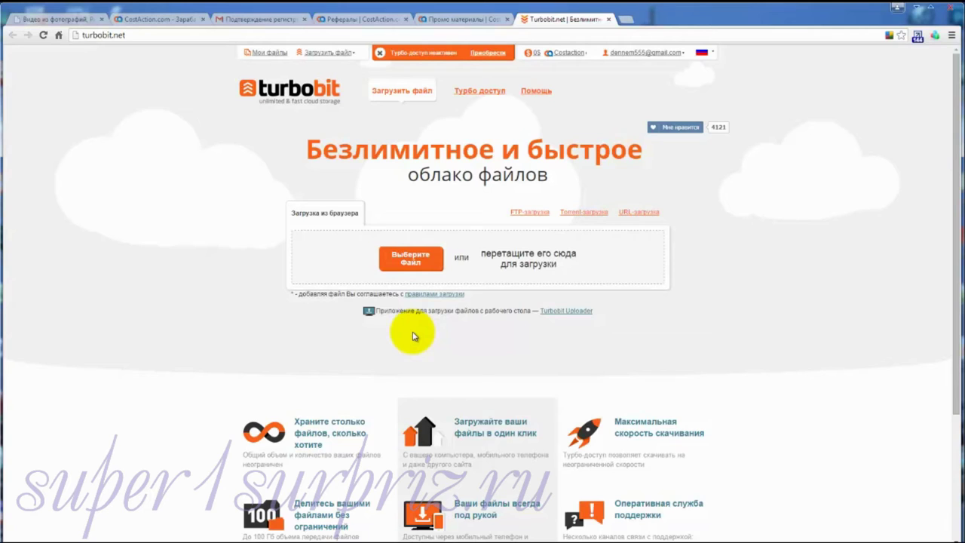
click(408, 260)
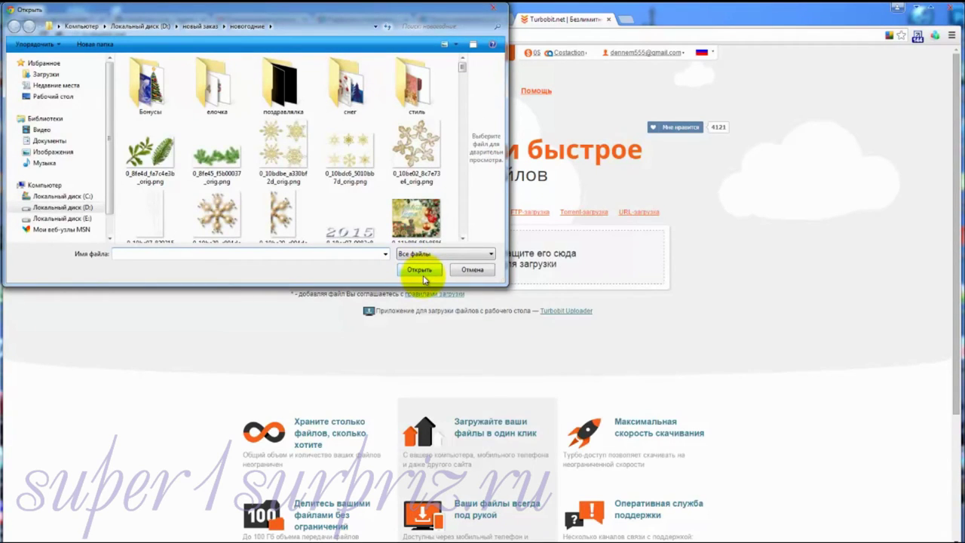
click(415, 222)
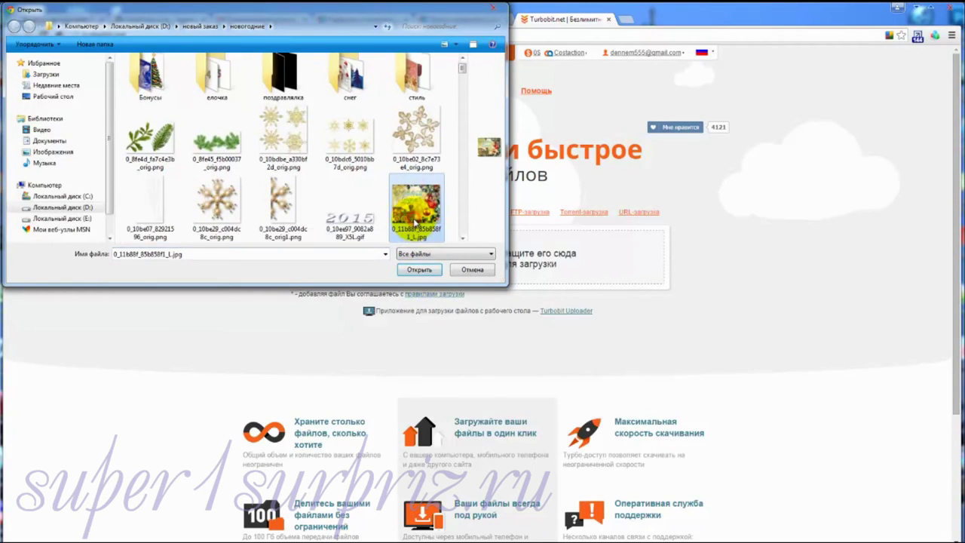
click(417, 269)
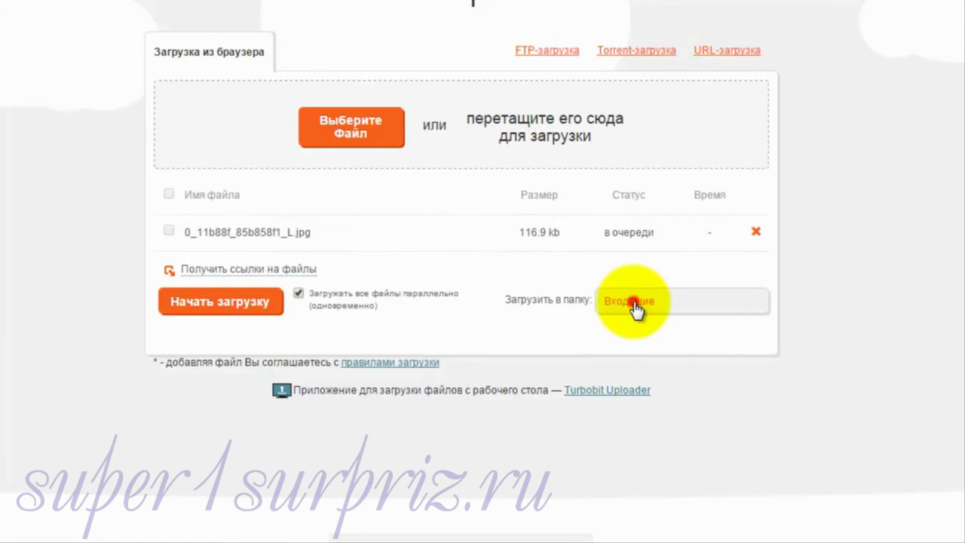
Step: Create a new folder '111' as the destination and upload 0_11b88f_85b858f1_L.jpg into it
click(637, 309)
click(629, 461)
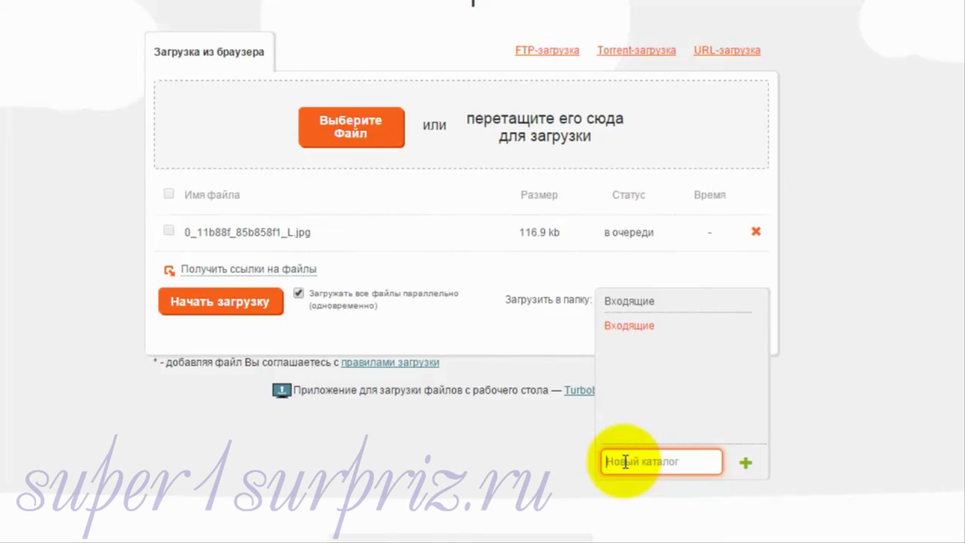
text(111)
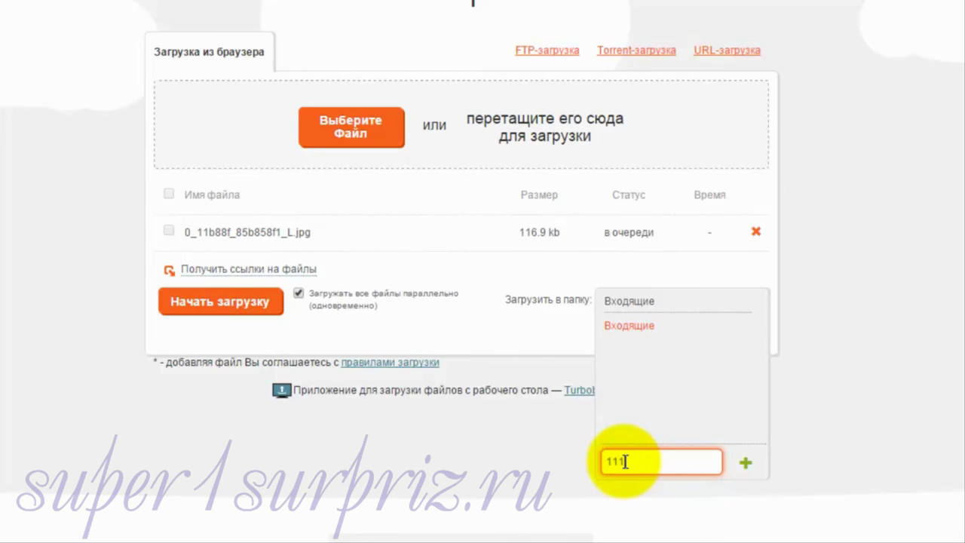
click(745, 466)
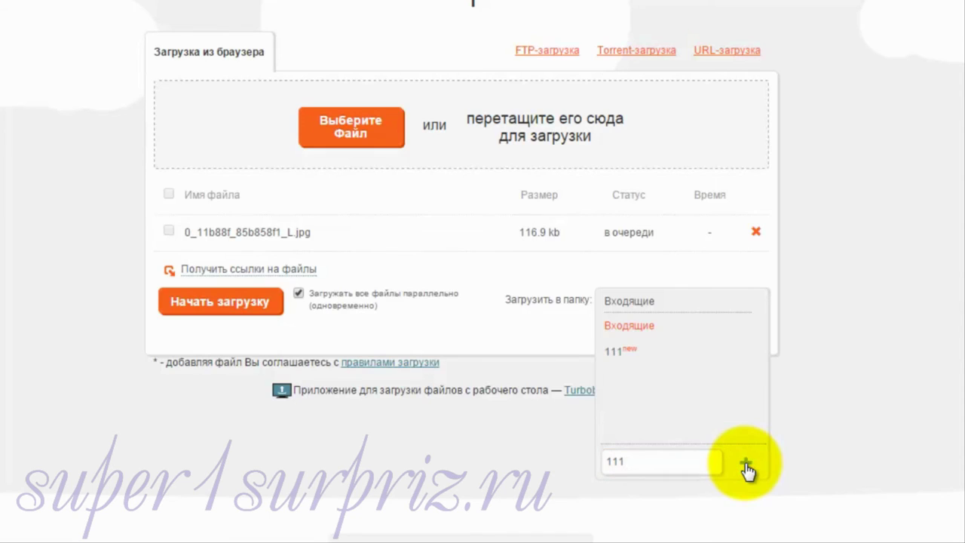
click(617, 355)
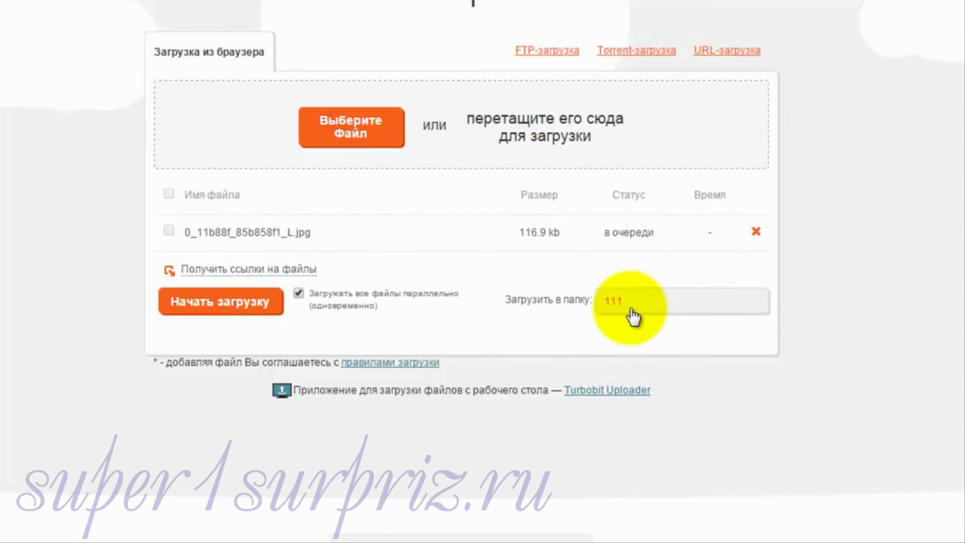
click(214, 303)
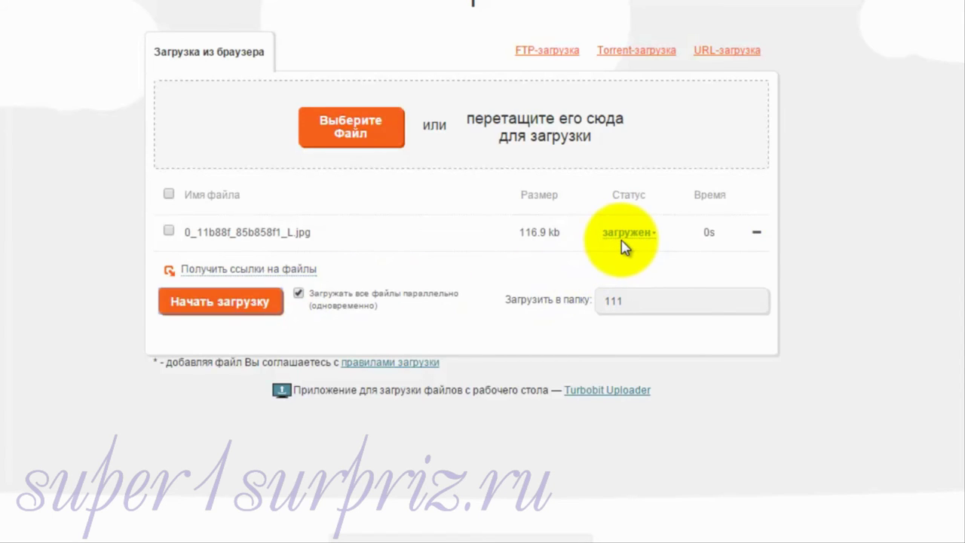
Step: Show the uploaded jpg's links and select its 'для скачивания' download URL for copying
click(635, 235)
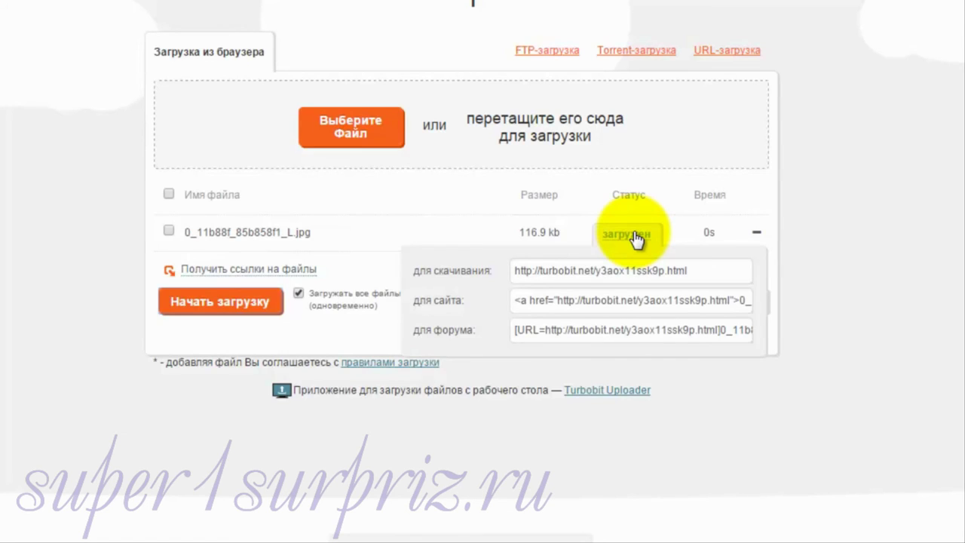
drag(697, 272, 486, 265)
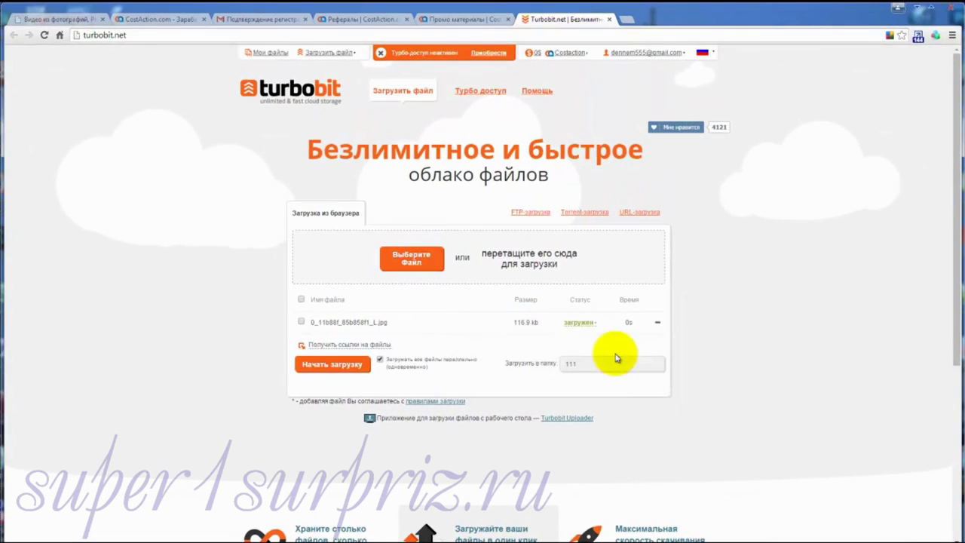
Step: In Мои файлы, open folder 111 and tick the 0_11b88f_85b858f1_L.jpg file
click(269, 54)
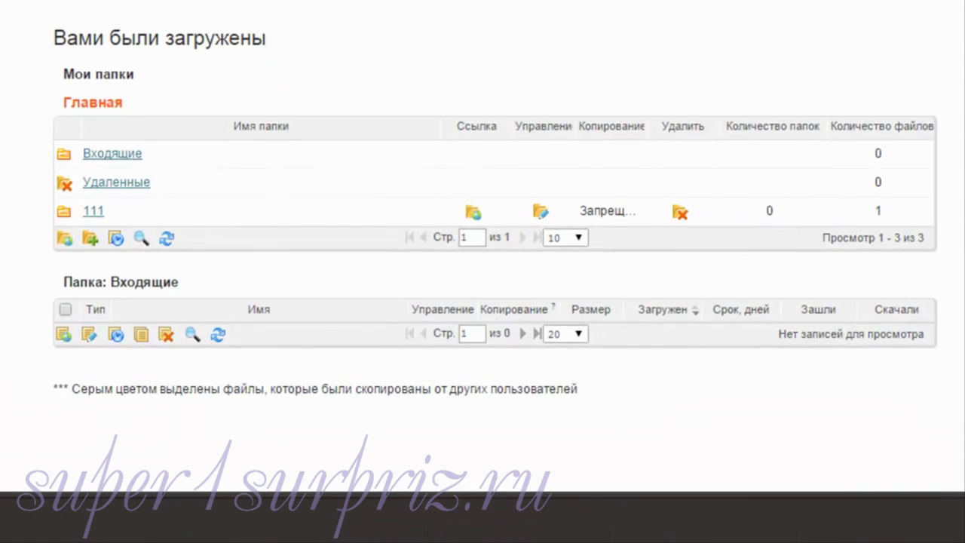
click(128, 198)
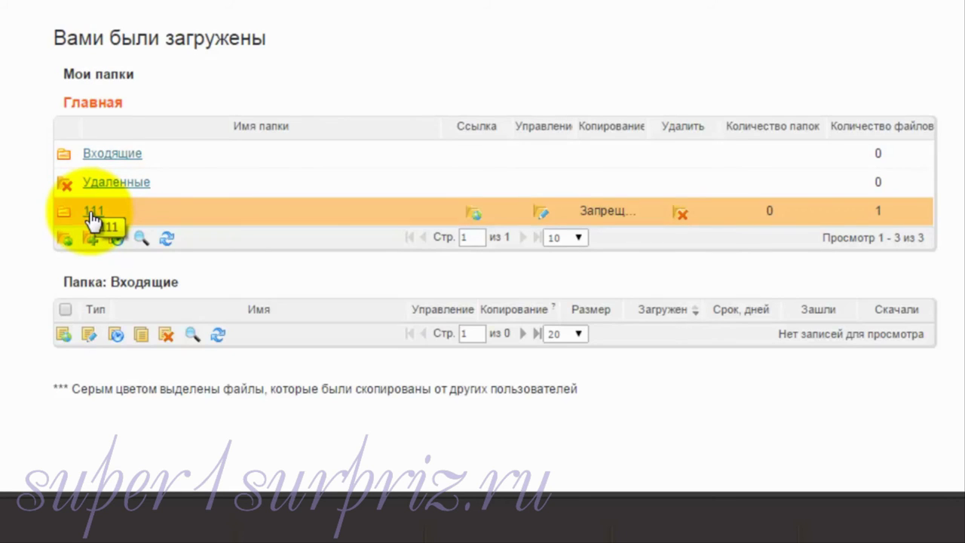
click(90, 213)
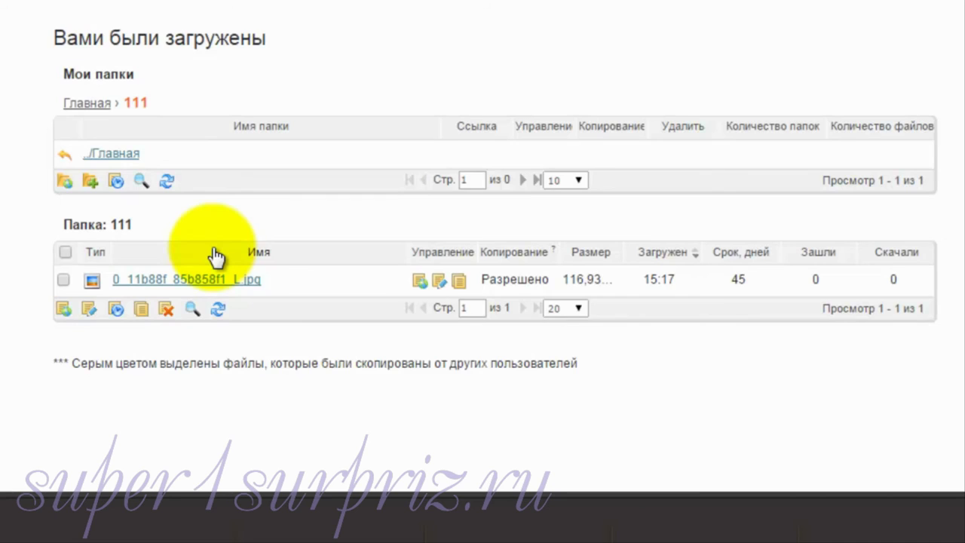
click(62, 278)
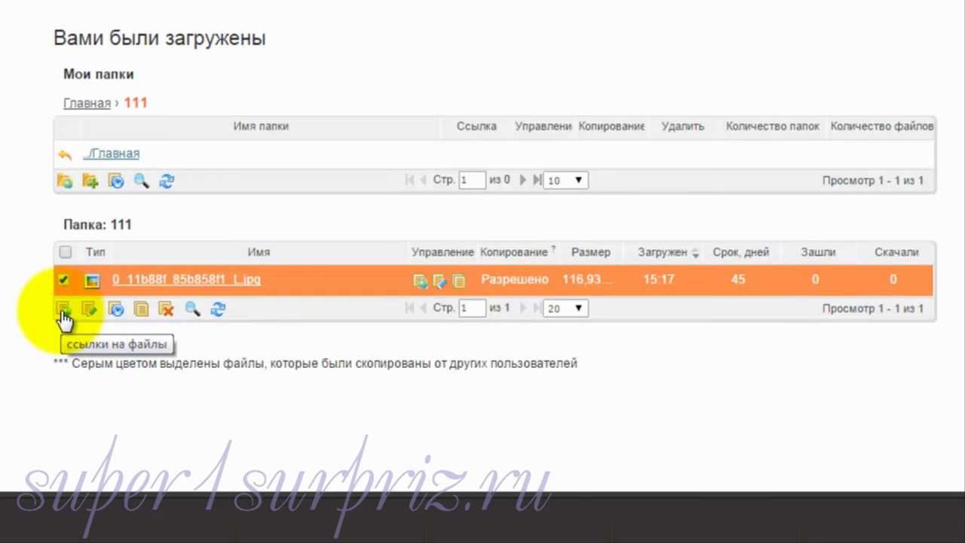
Step: Show the marked jpg's download link, then save its folder choice in 'Редактировать запись'
click(63, 312)
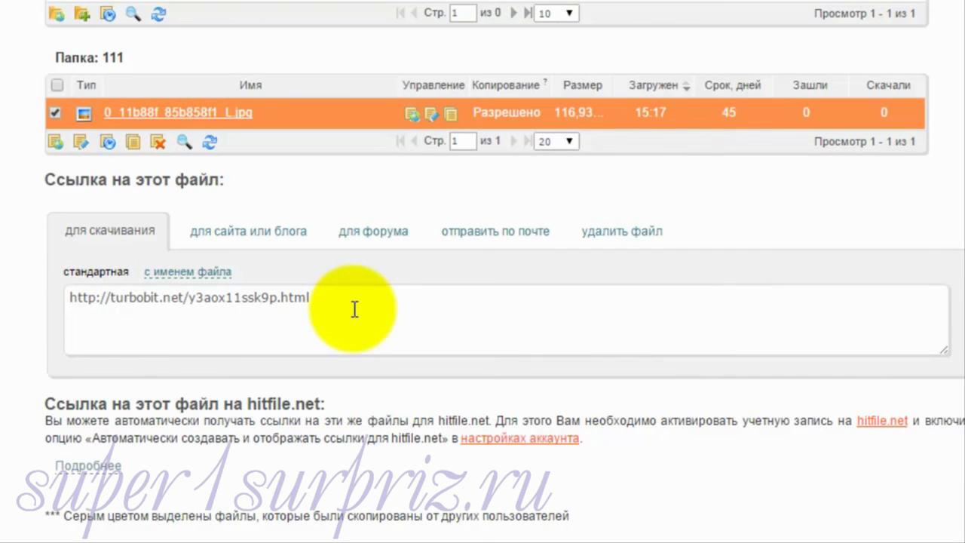
click(79, 141)
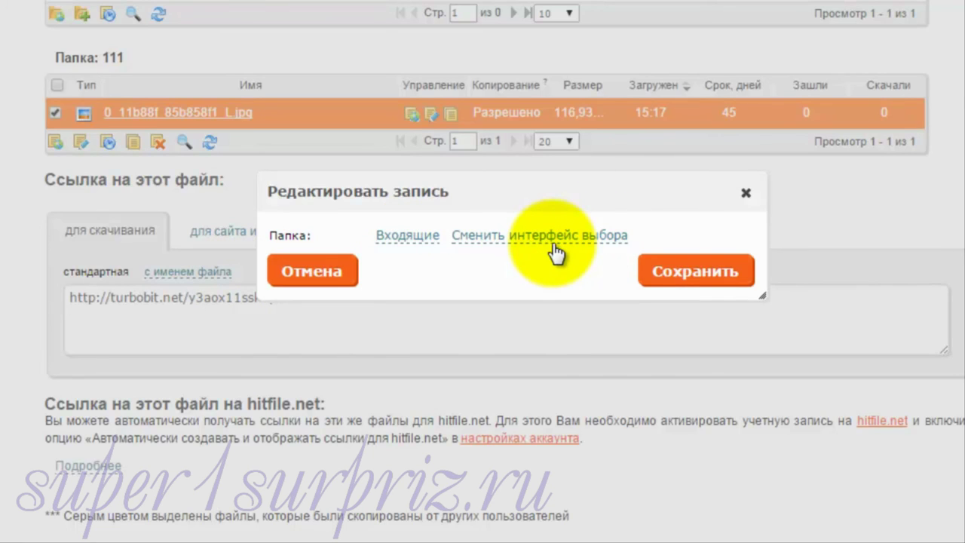
click(673, 277)
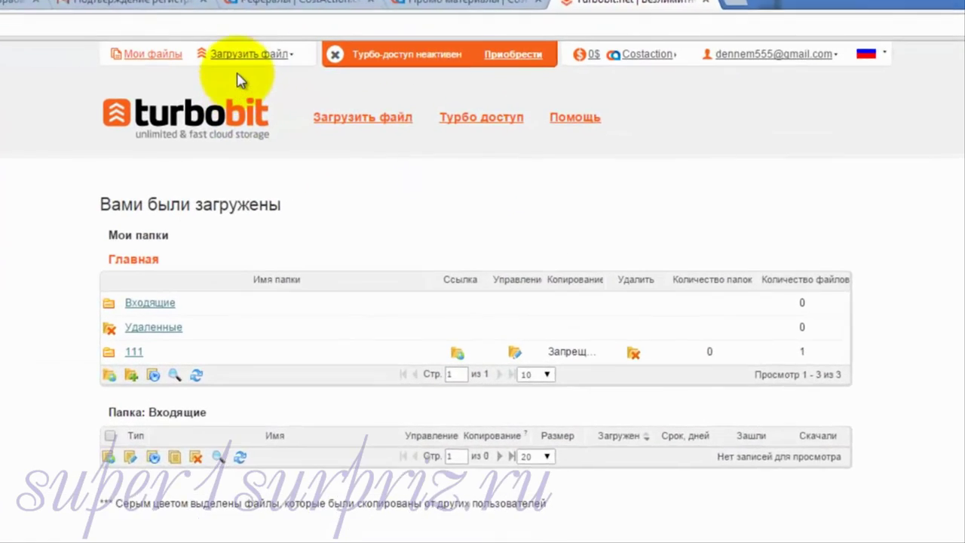
Step: Queue two png images (9.3 mb and 7.2 mb) for upload with destination folder 111
mouse_move(330, 55)
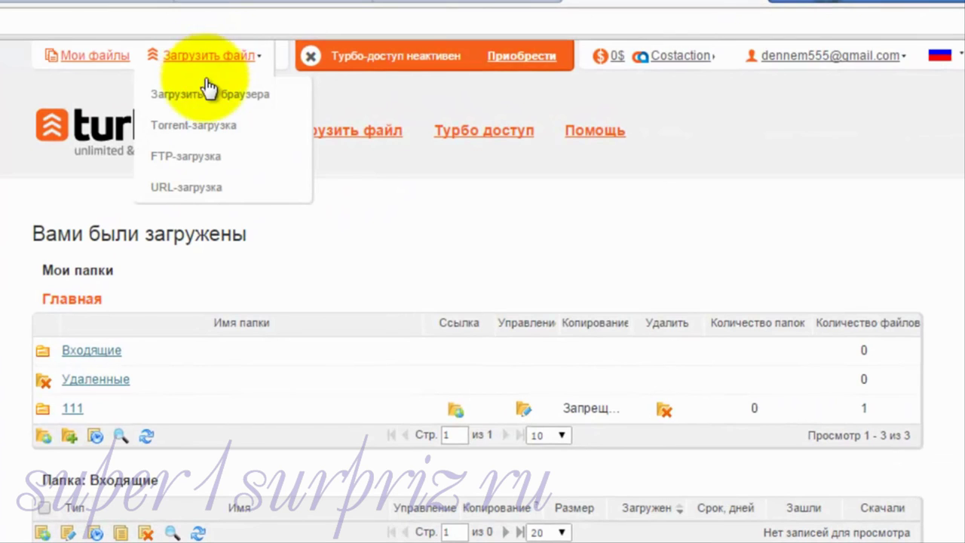
click(202, 94)
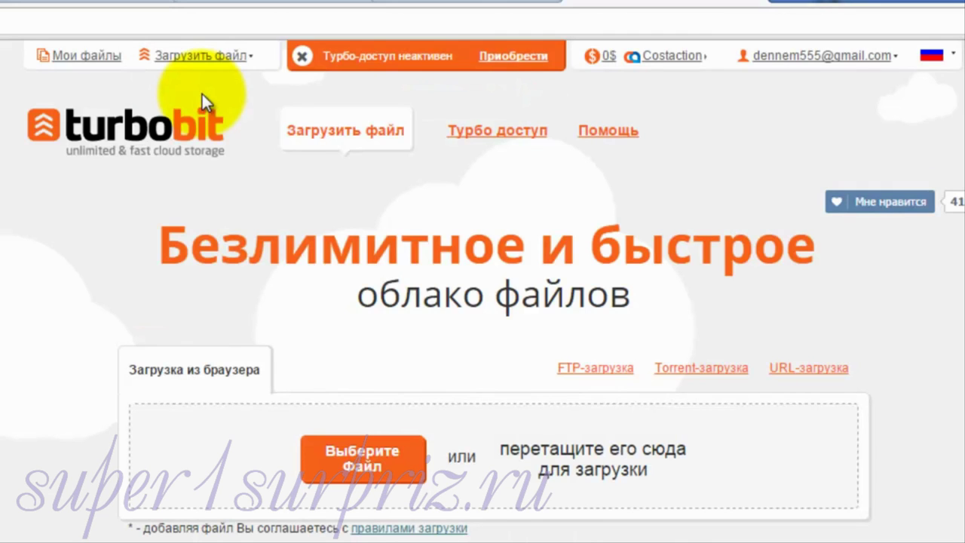
click(376, 461)
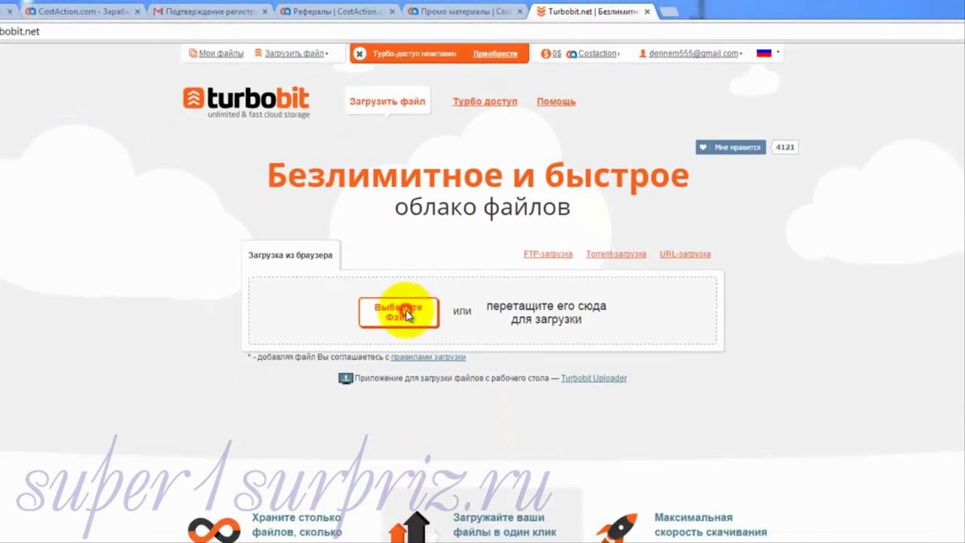
click(301, 188)
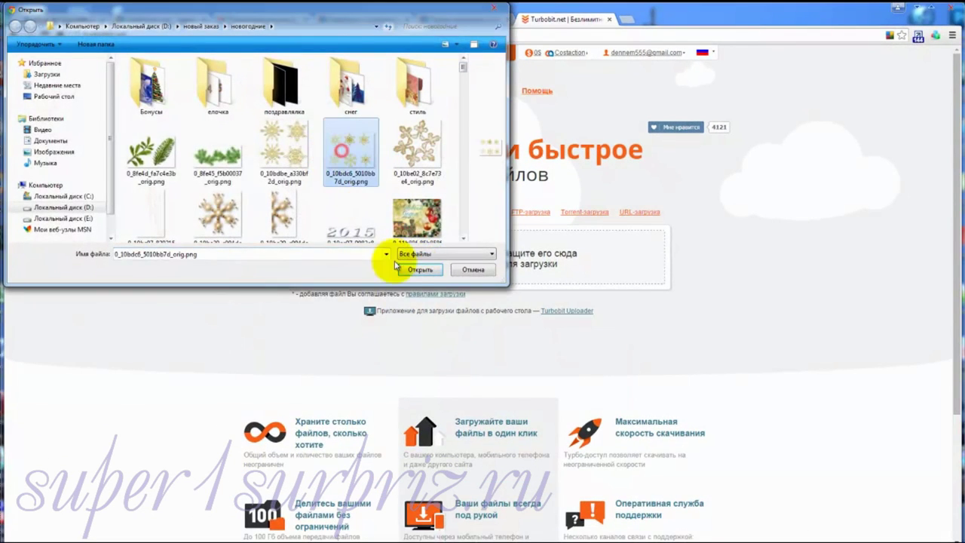
click(416, 269)
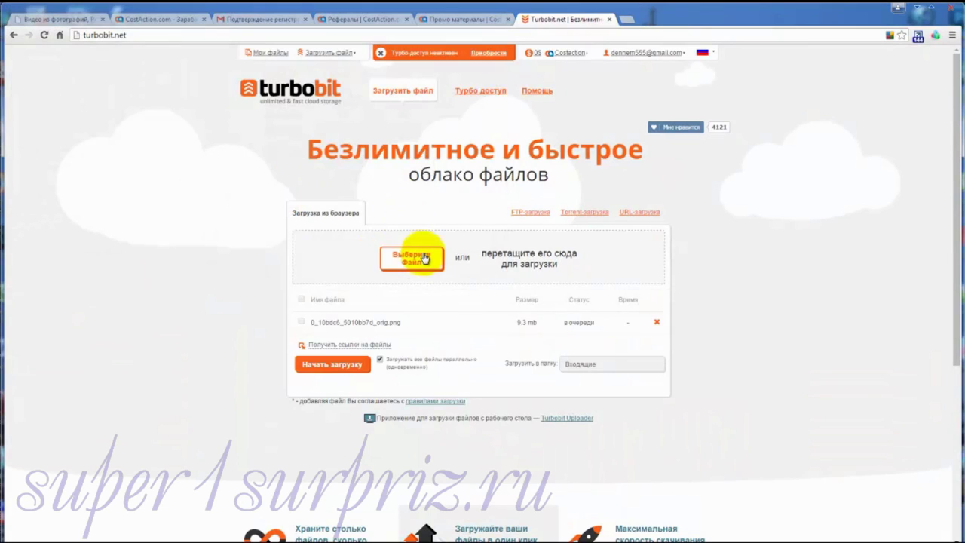
click(424, 257)
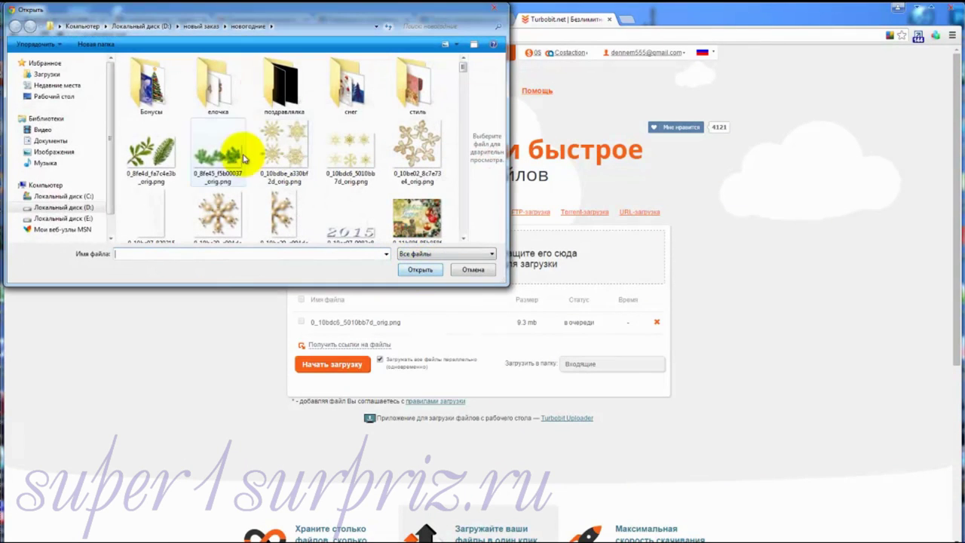
click(219, 156)
click(420, 269)
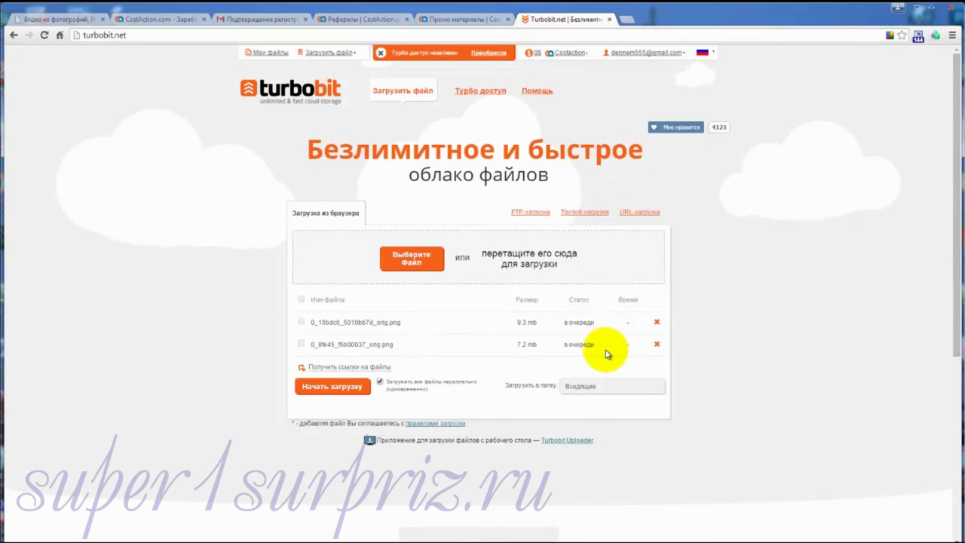
click(581, 387)
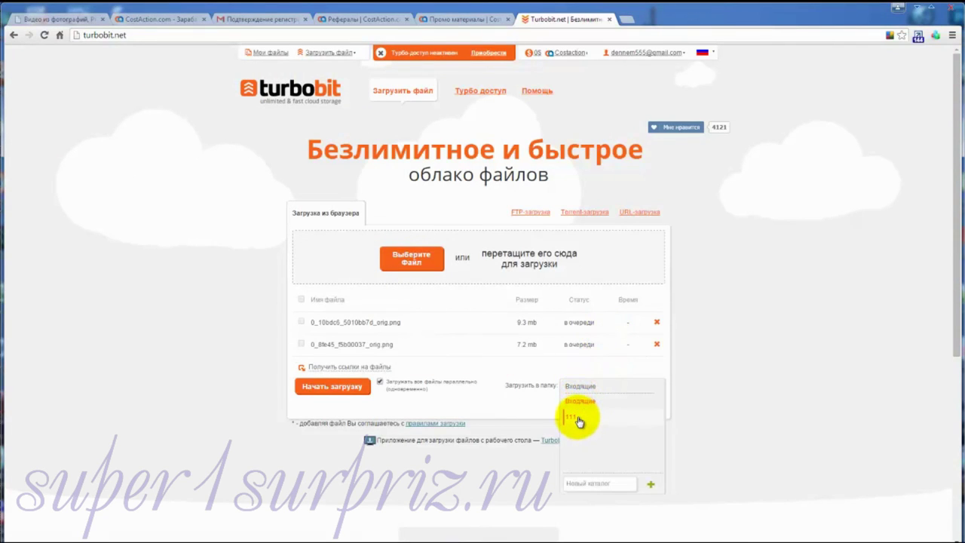
click(579, 421)
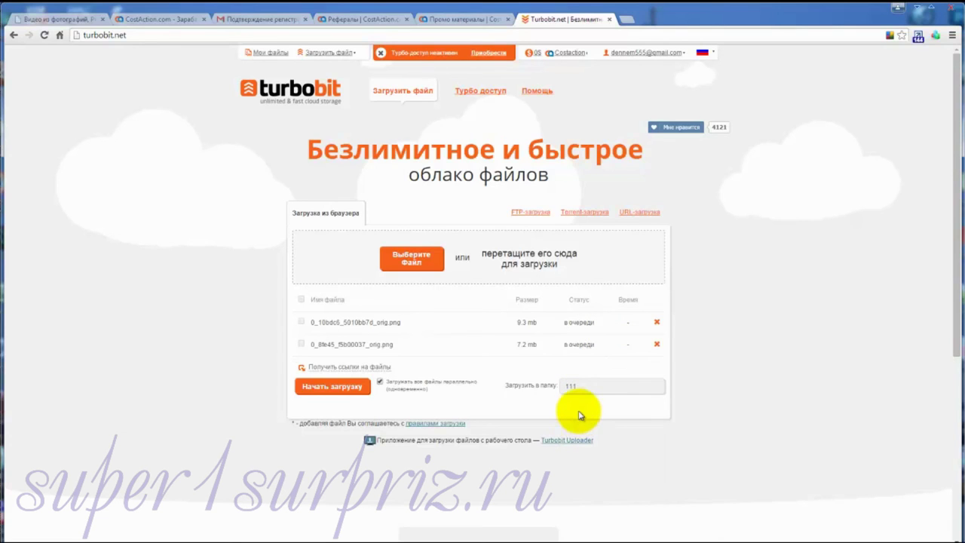
Step: Upload both png images to folder 111, clear the finished list, and log out
click(345, 391)
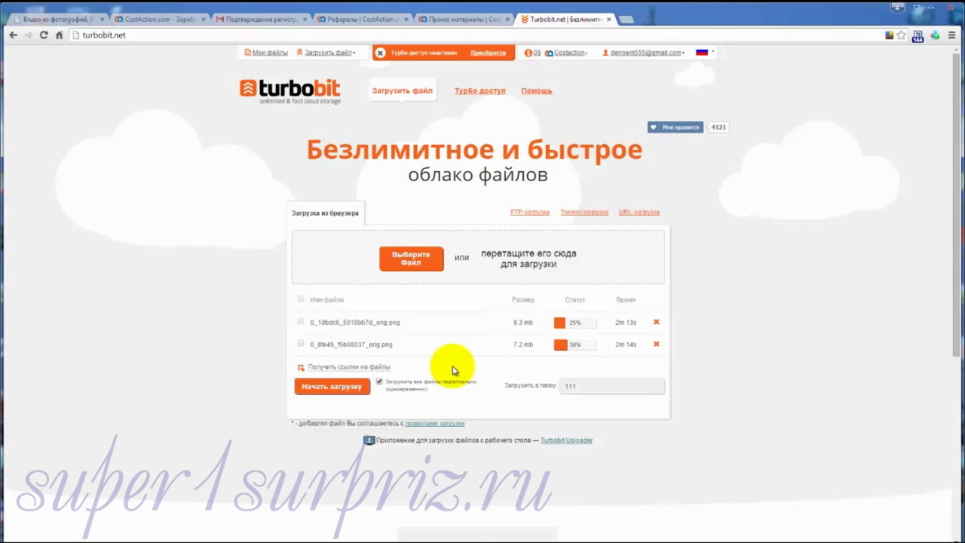
click(656, 322)
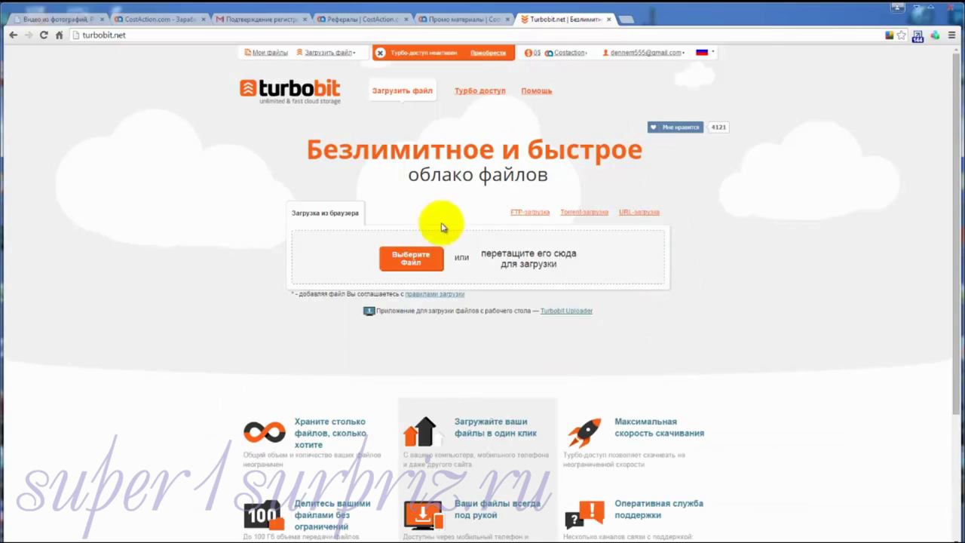
mouse_move(683, 56)
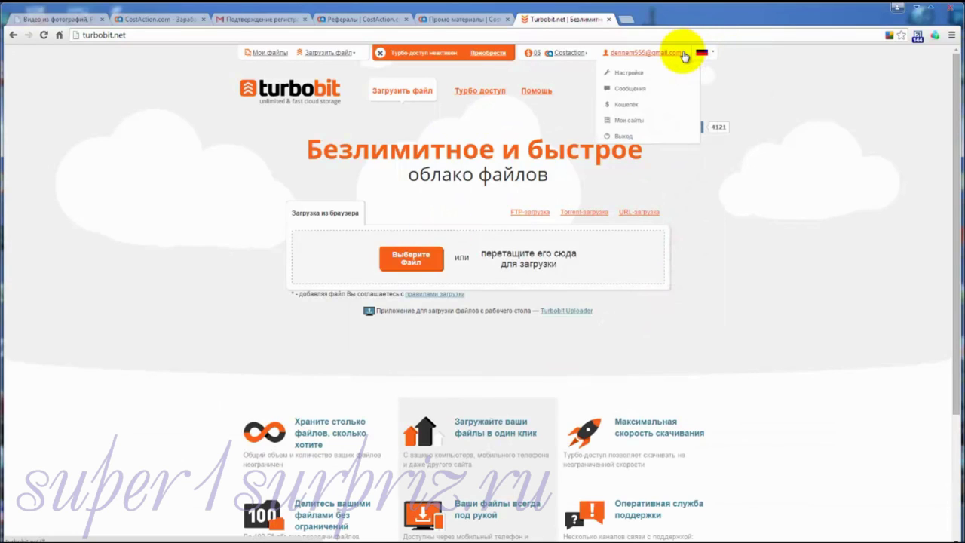
click(621, 137)
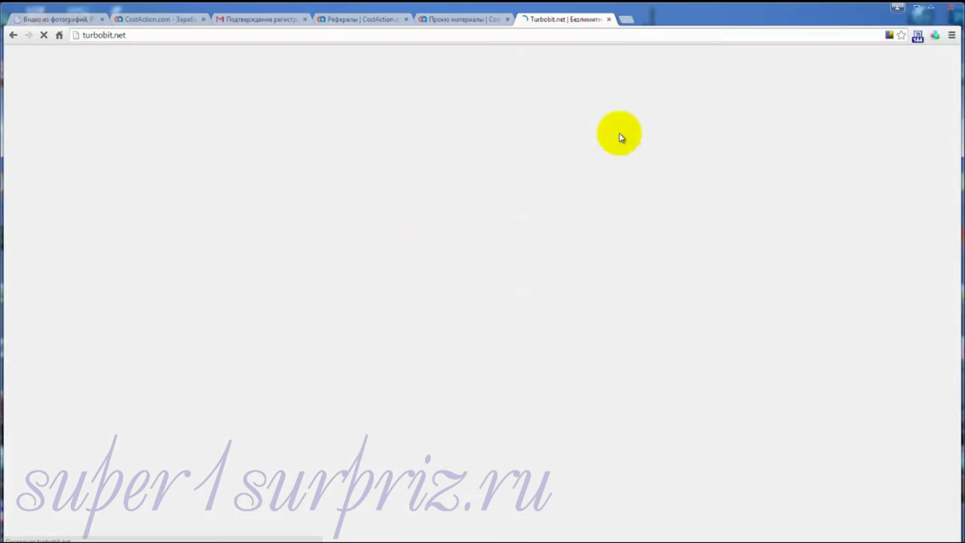